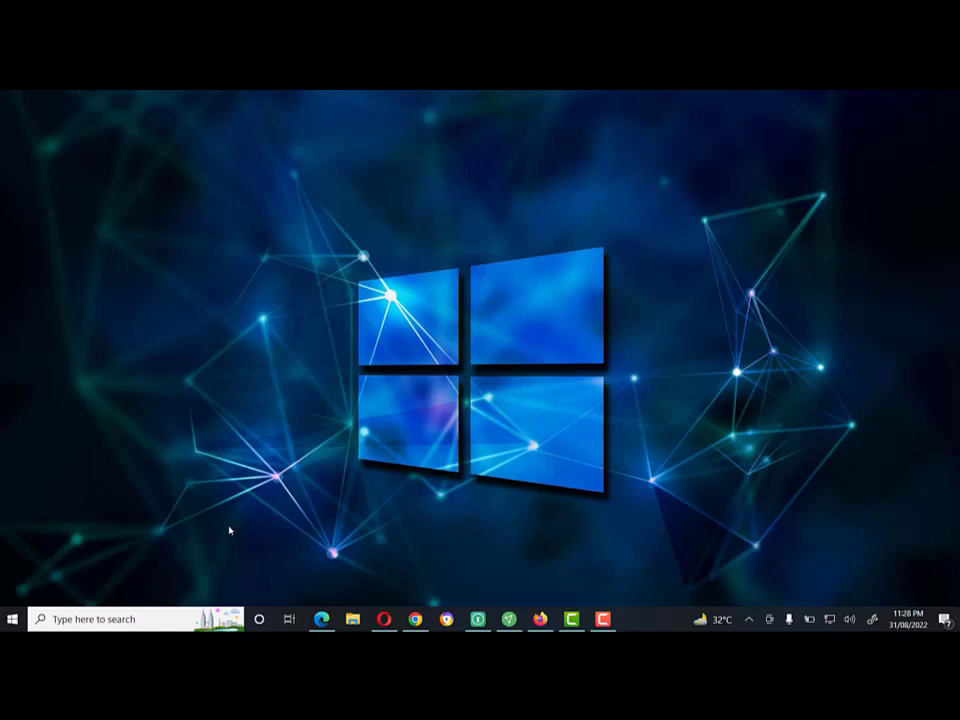
# Step: Search Windows for "view advan" and open View advanced system settings
pyautogui.click(96, 619)
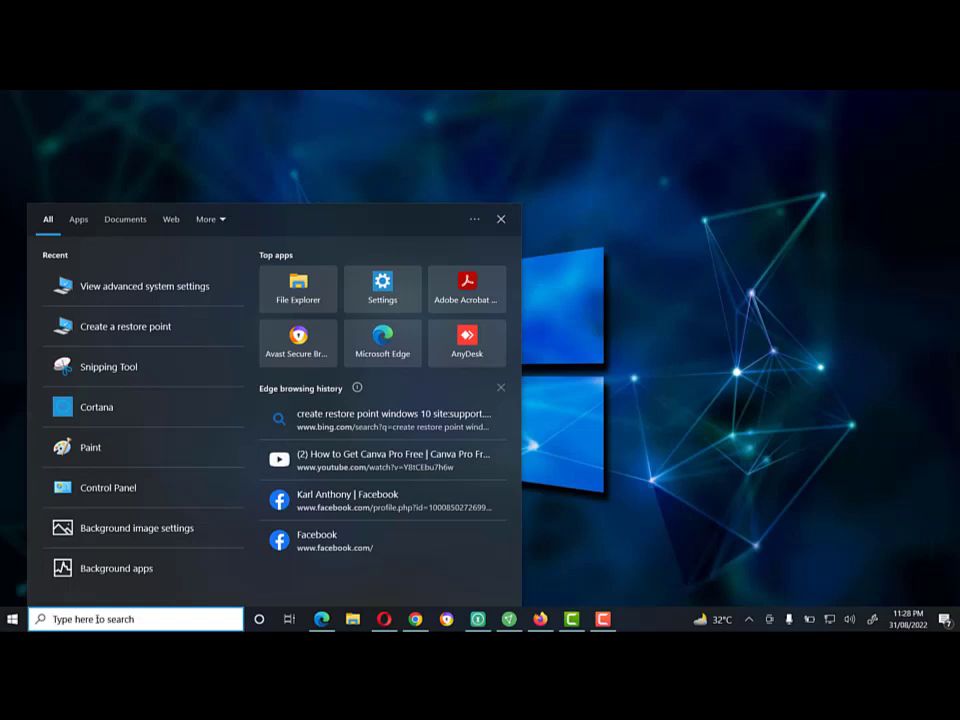
pyautogui.write('sys')
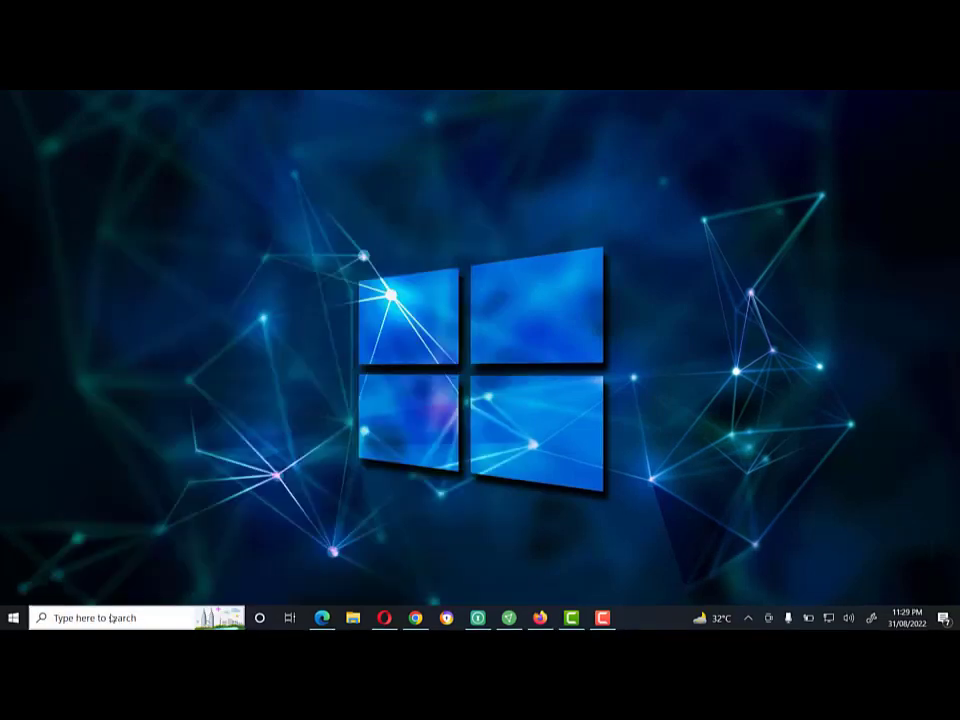
pyautogui.click(111, 617)
pyautogui.write('v')
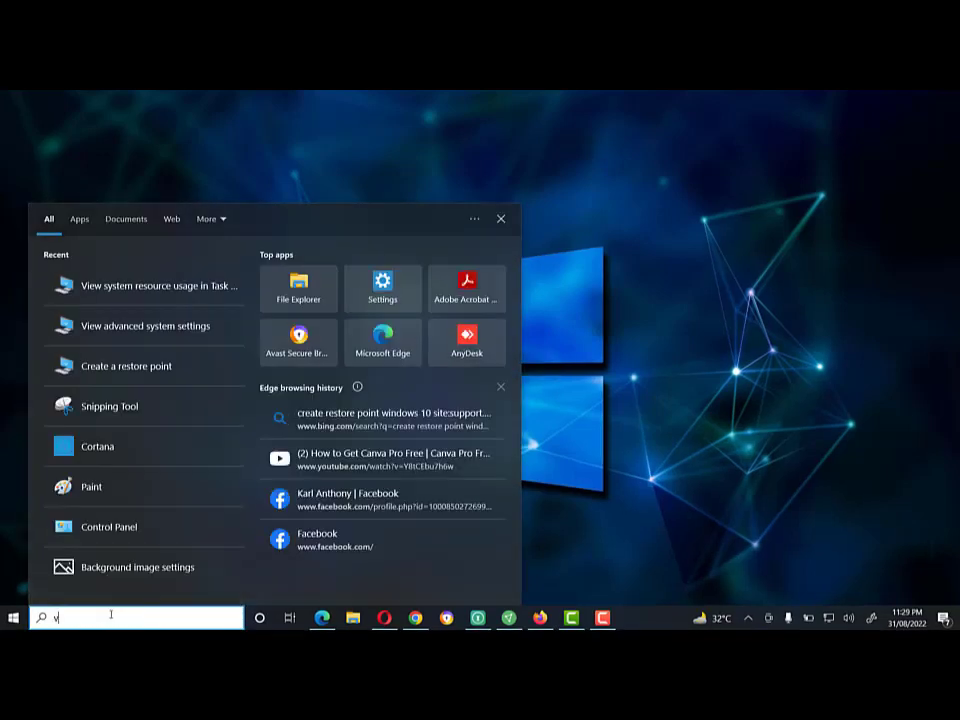
pyautogui.write('iew ad')
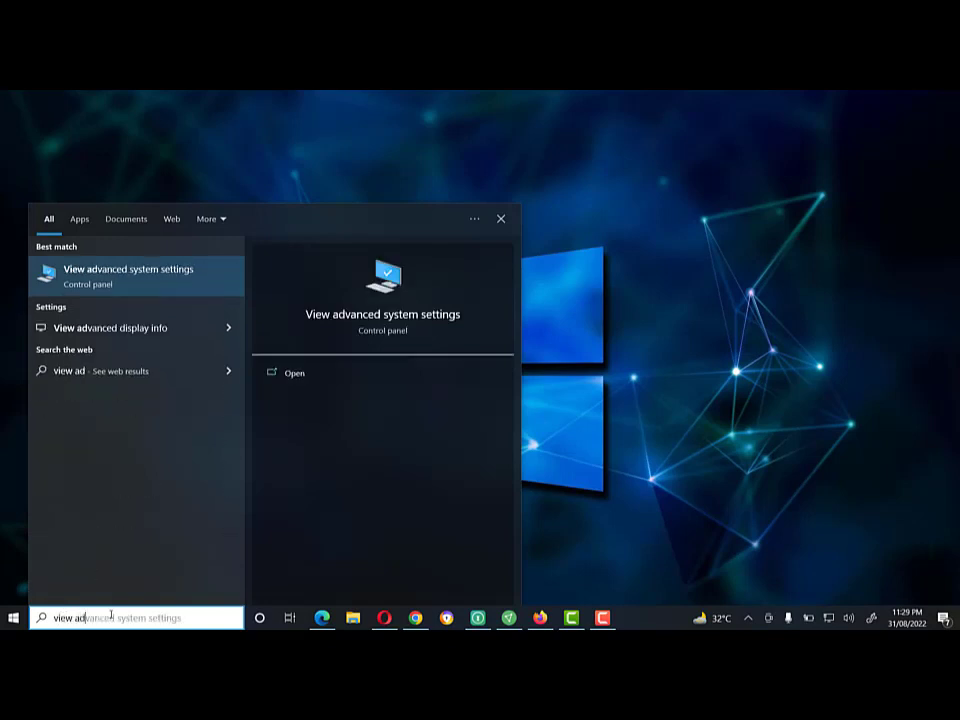
pyautogui.write('van')
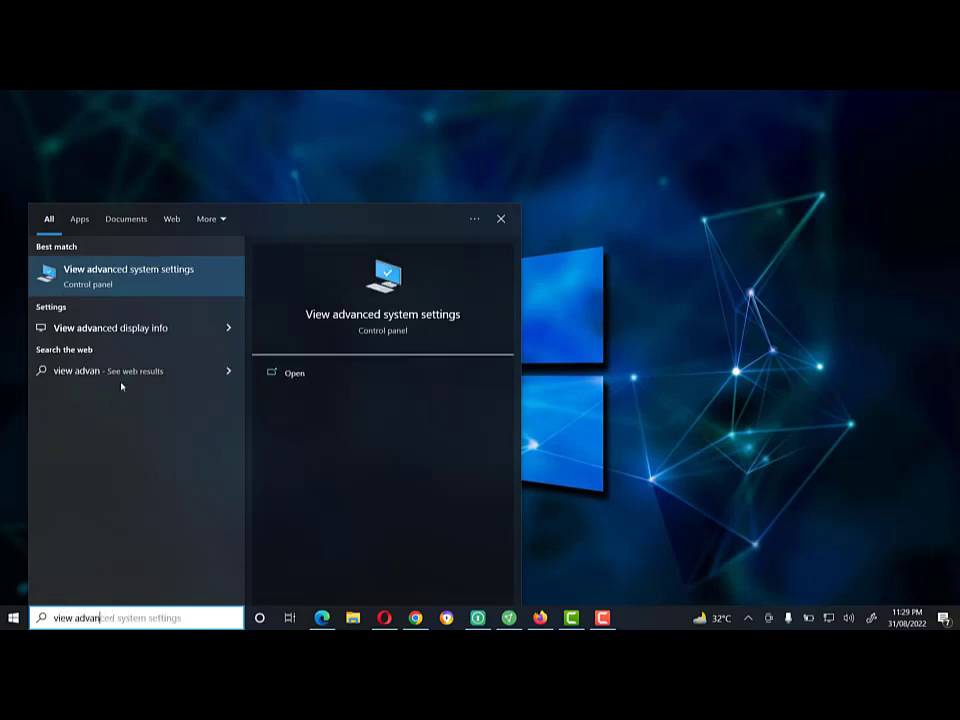
pyautogui.click(132, 275)
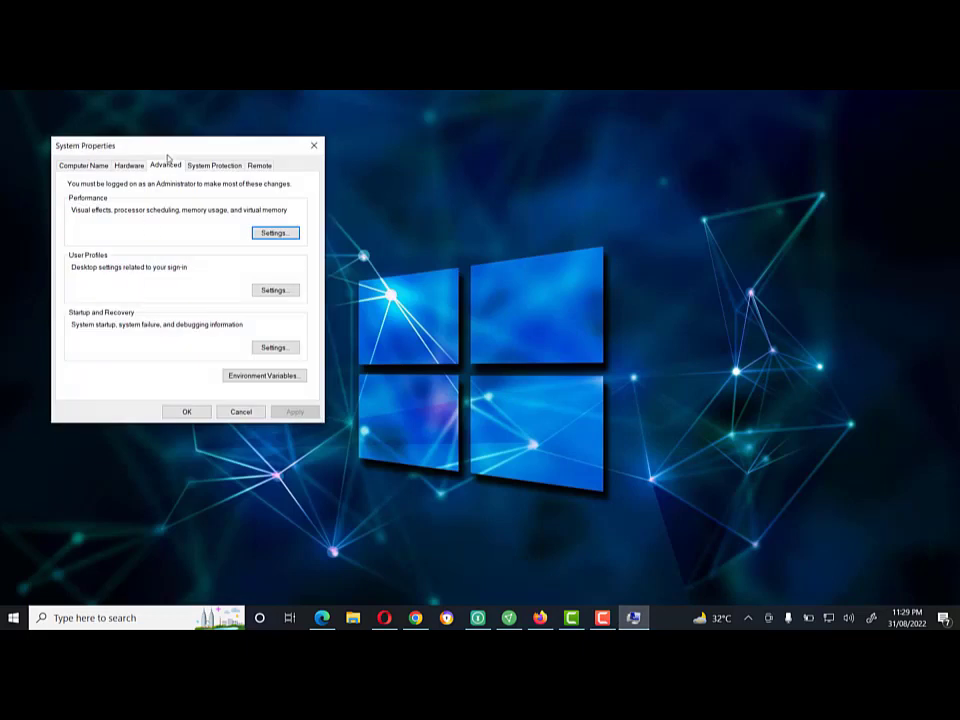
# Step: Turn on system protection for Local Disk (C:) in the System Protection settings and apply it
pyautogui.moveTo(169, 146); pyautogui.dragTo(258, 138)
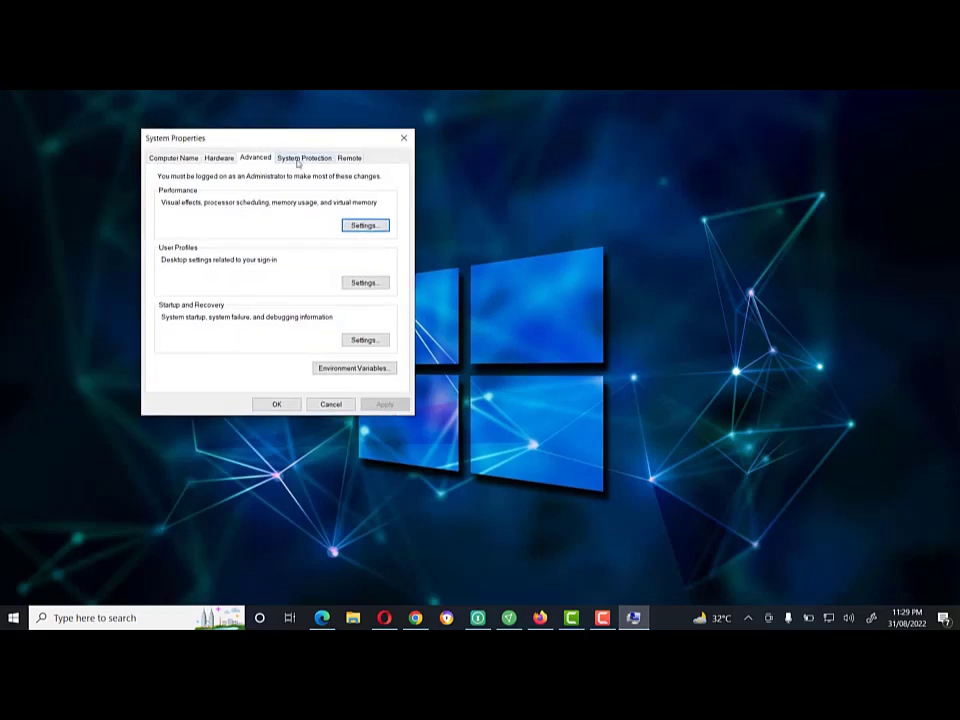
pyautogui.click(297, 160)
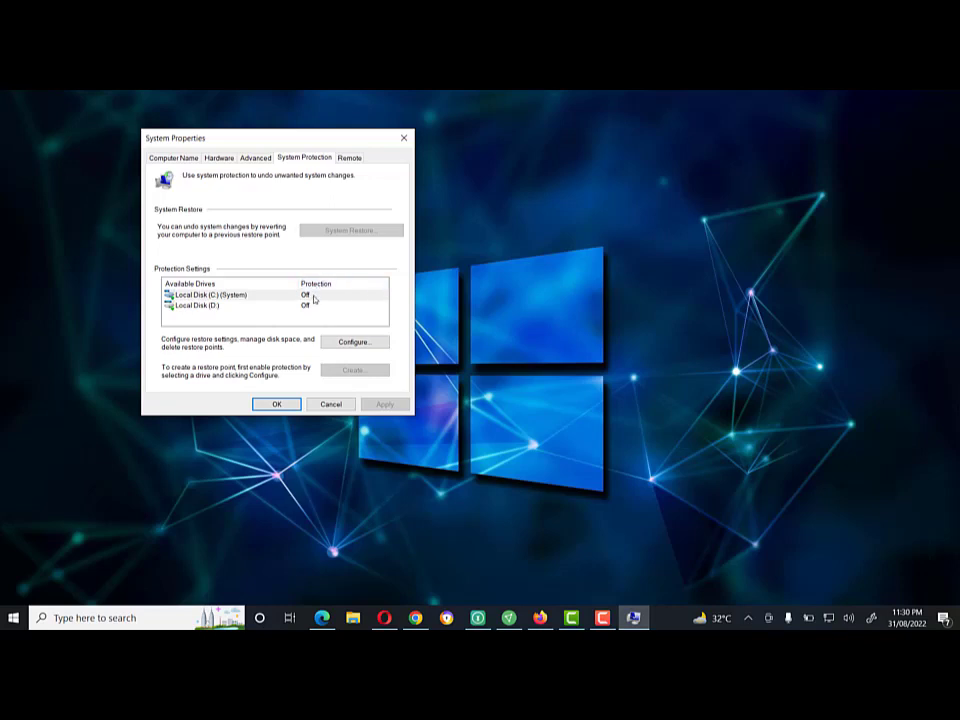
pyautogui.click(340, 343)
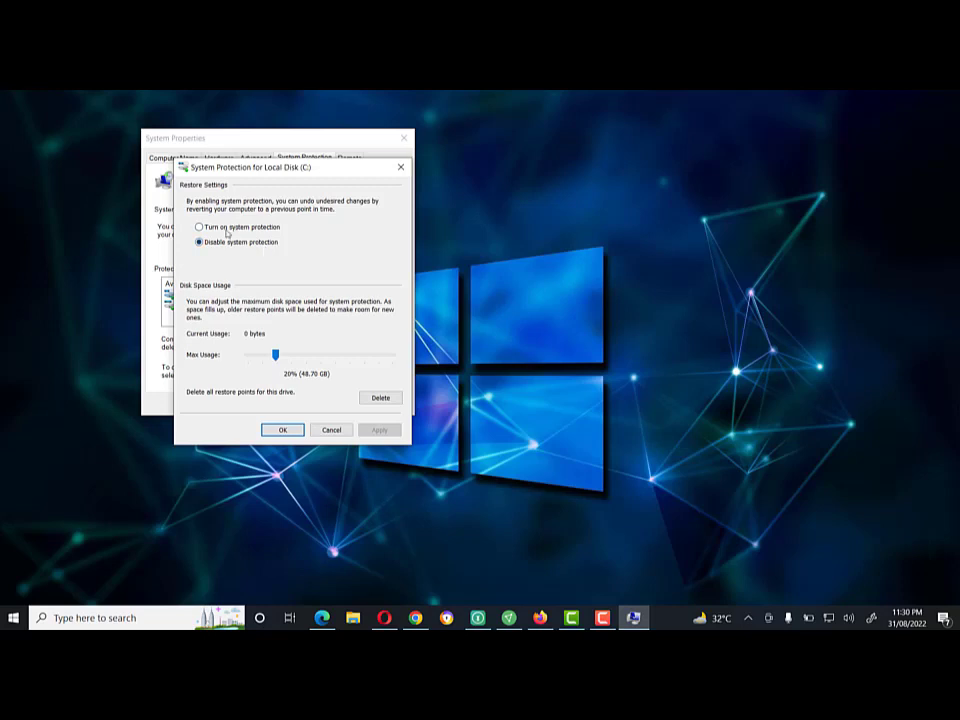
pyautogui.click(226, 229)
pyautogui.click(366, 432)
pyautogui.click(286, 431)
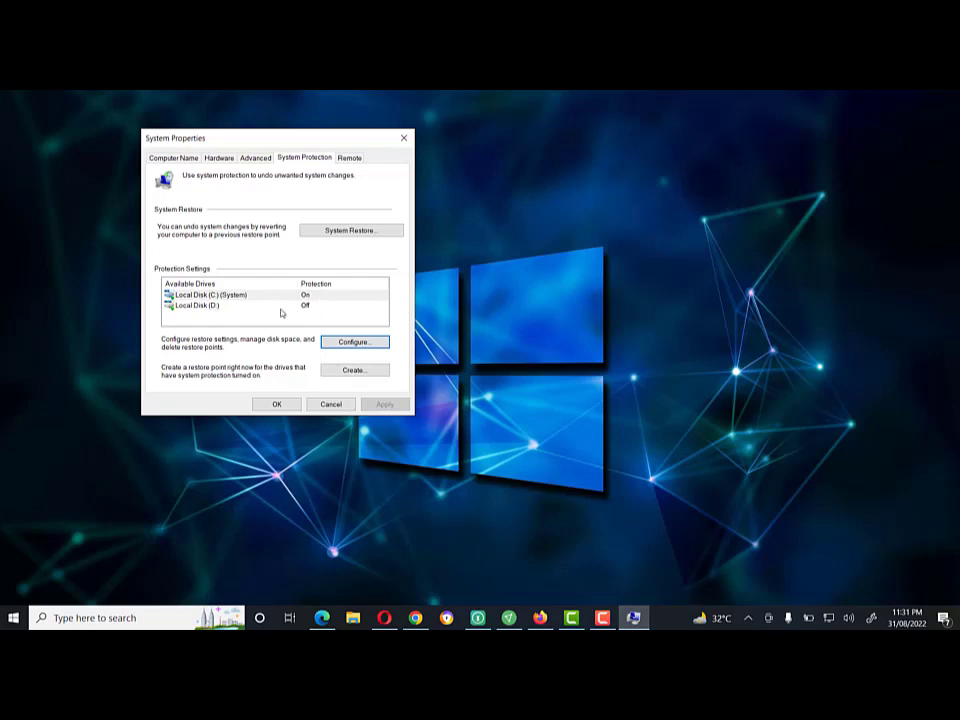
# Step: Turn on system protection for Local Disk (D:) and apply it
pyautogui.click(232, 310)
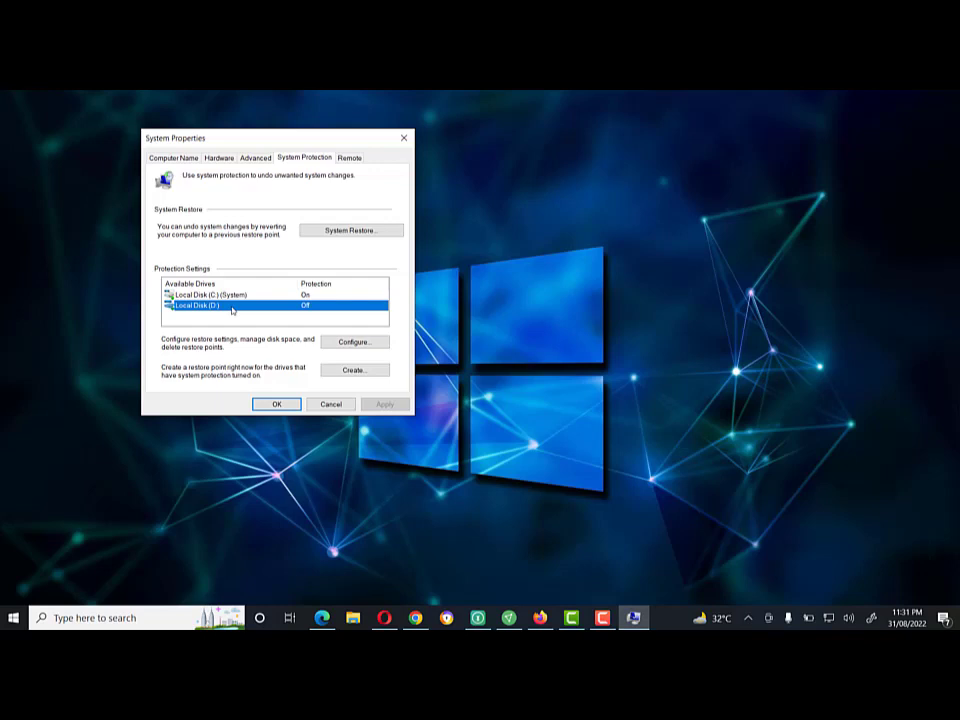
pyautogui.click(360, 344)
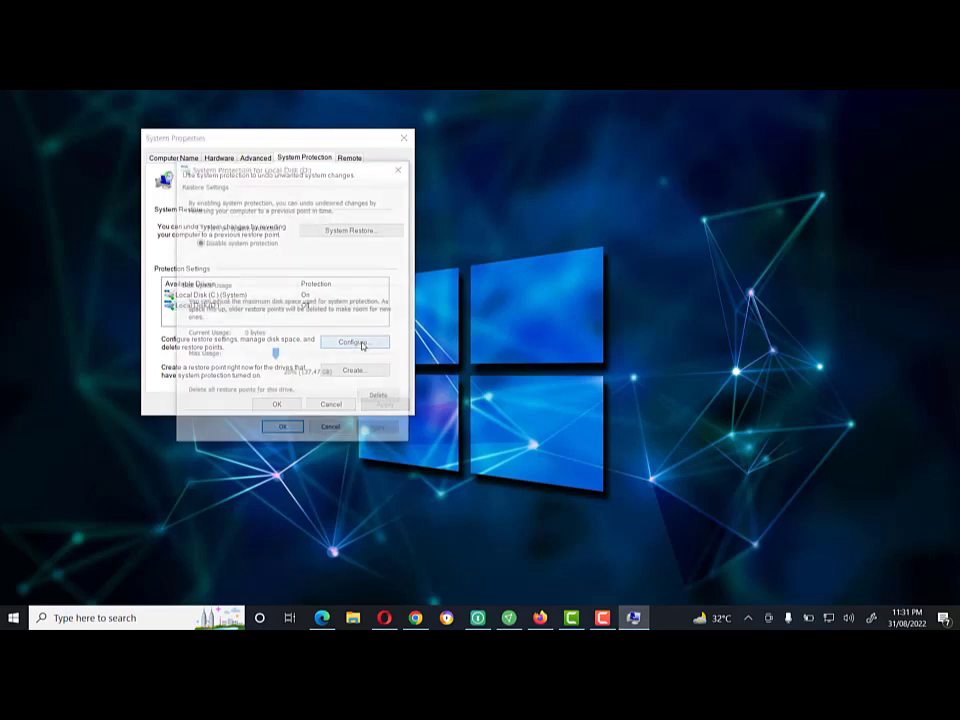
pyautogui.click(280, 229)
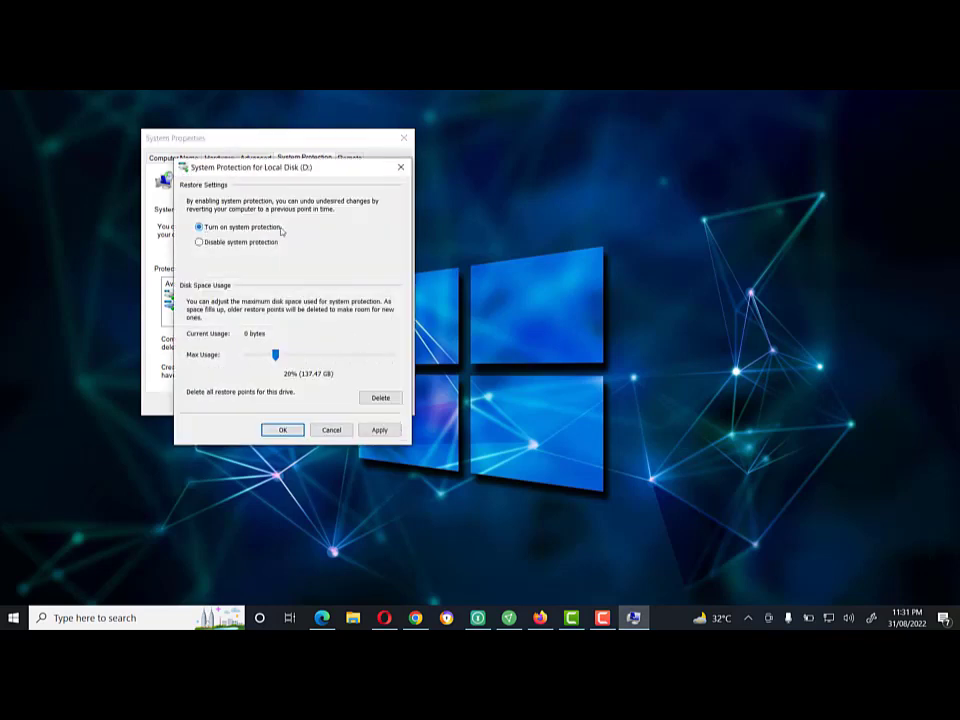
pyautogui.click(380, 430)
pyautogui.click(281, 430)
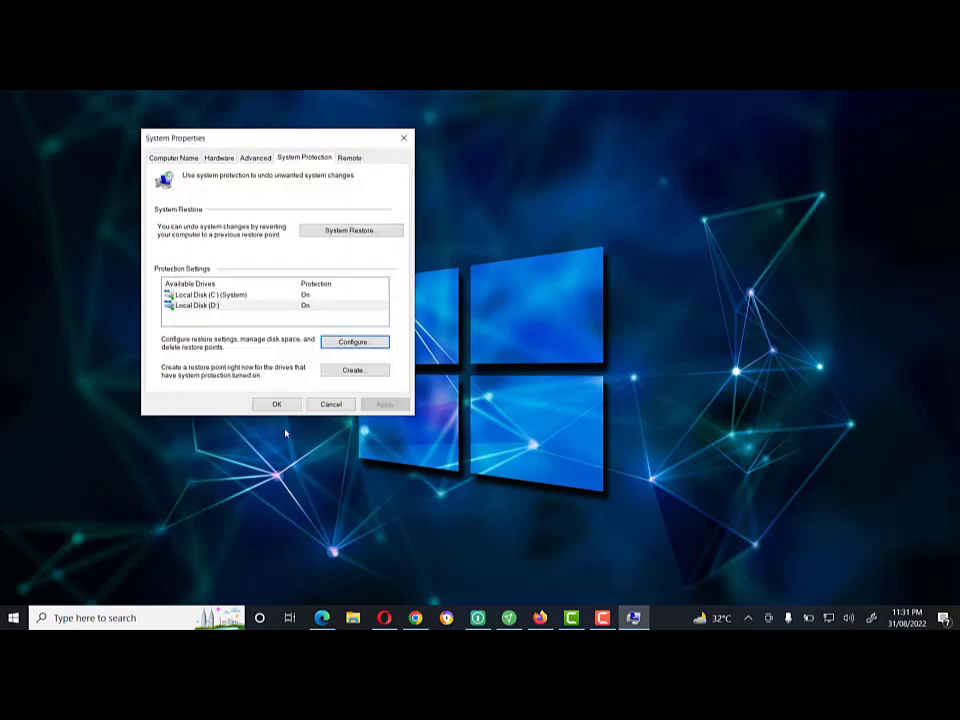
# Step: Adjust the maximum disk space used for system protection on Local Disk (D:) and apply the setting
pyautogui.click(355, 342)
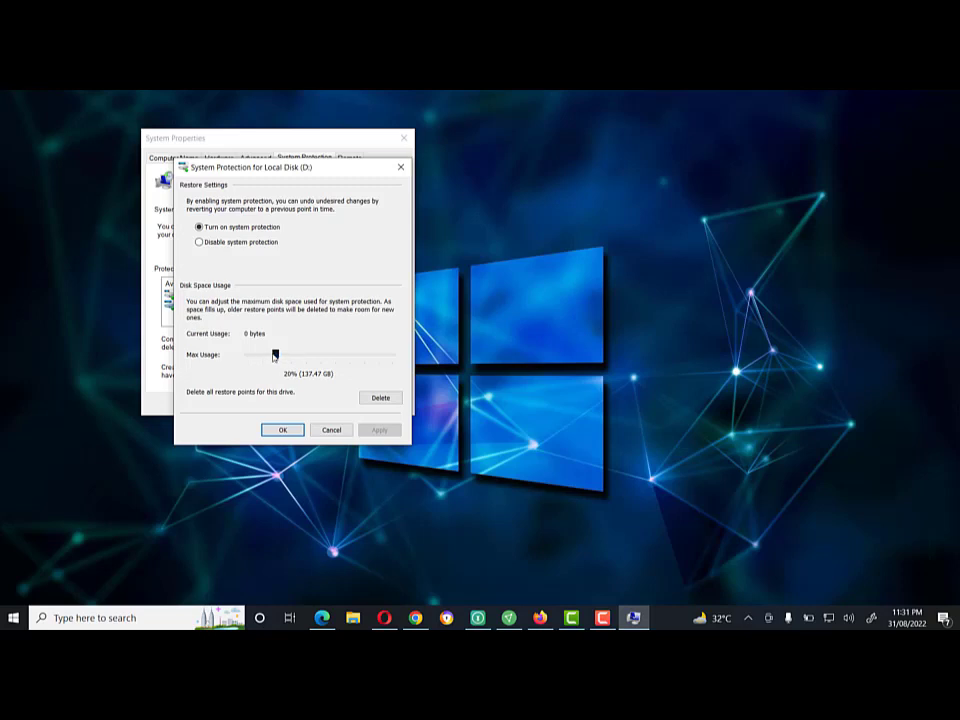
pyautogui.moveTo(275, 355); pyautogui.dragTo(275, 356)
pyautogui.click(377, 430)
pyautogui.click(283, 431)
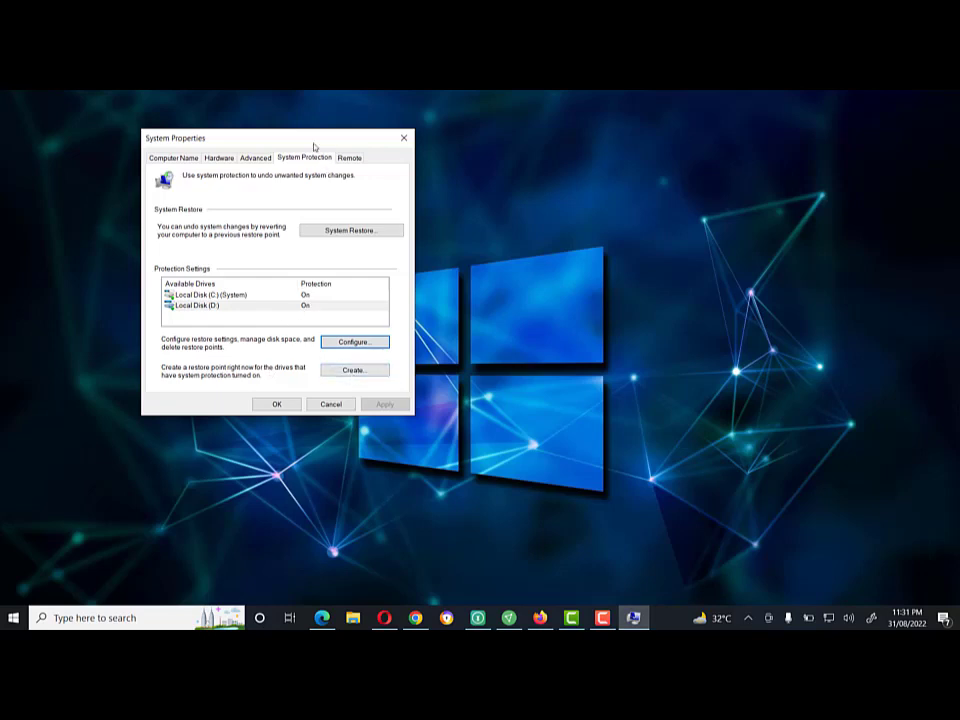
# Step: Create a restore point described as "Before Adobe installation 31.08.2022" and close System Properties
pyautogui.moveTo(335, 144); pyautogui.dragTo(453, 147)
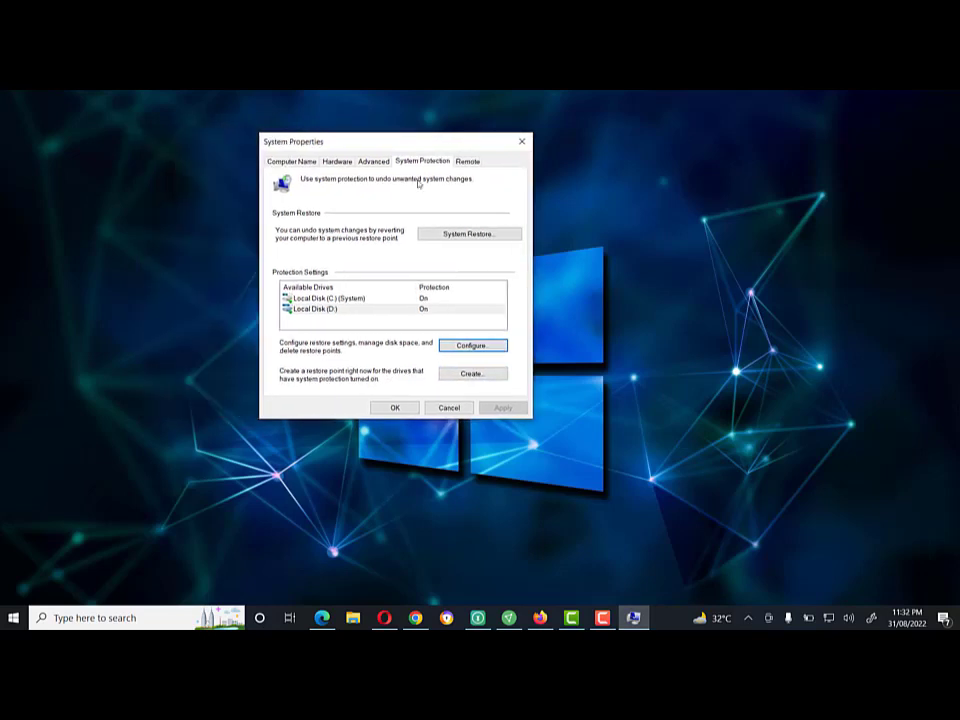
pyautogui.click(469, 376)
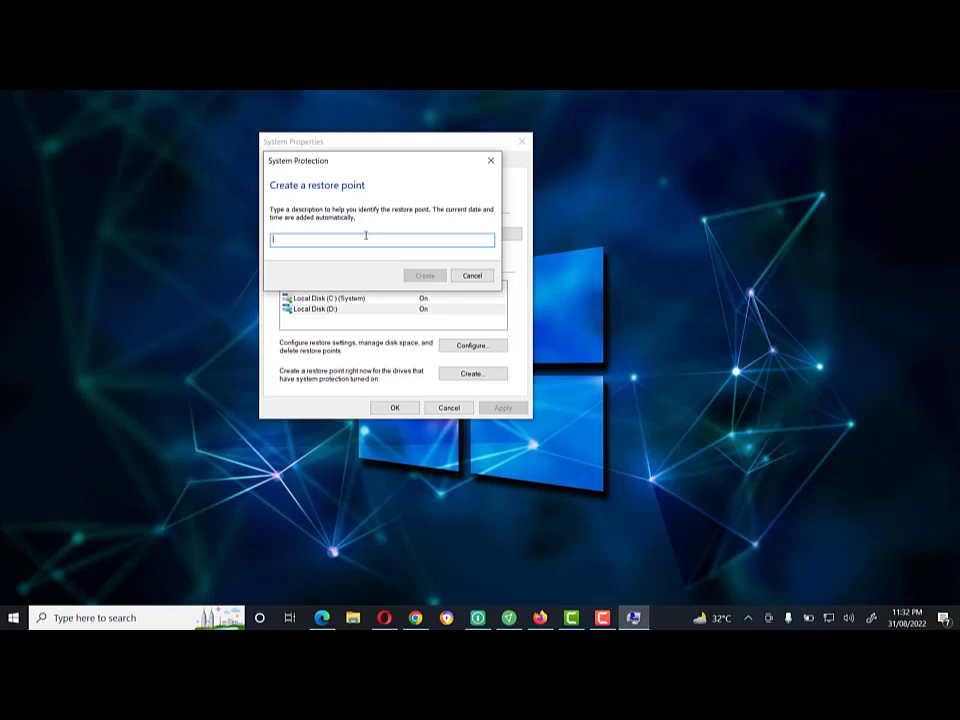
pyautogui.write('Adobe')
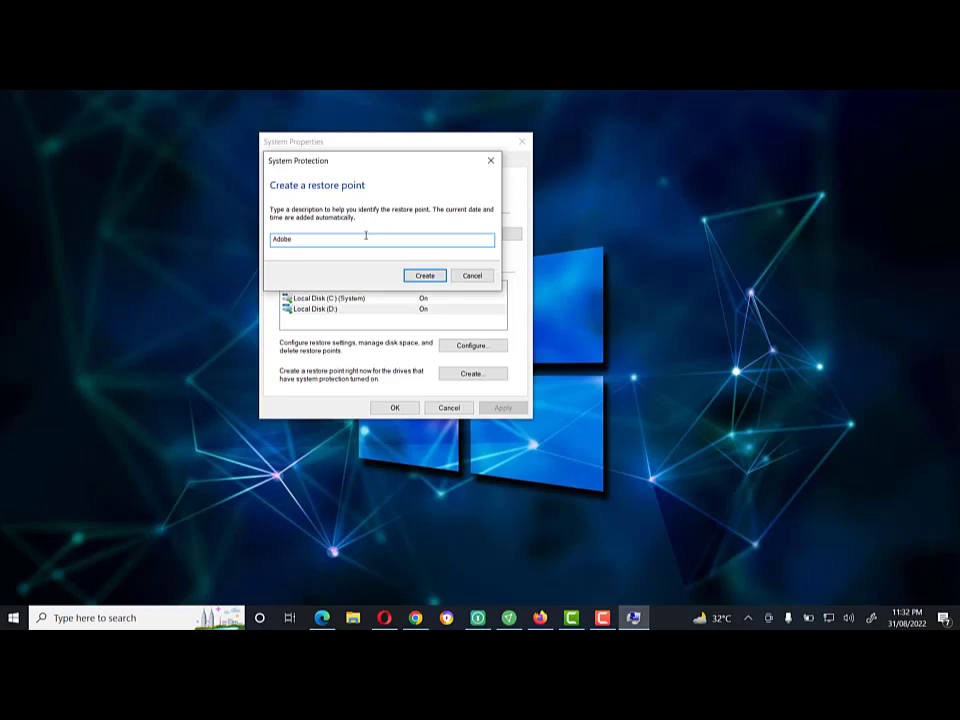
pyautogui.write(' inst')
pyautogui.write('2022')
pyautogui.write('B')
pyautogui.write('efore')
pyautogui.click(425, 276)
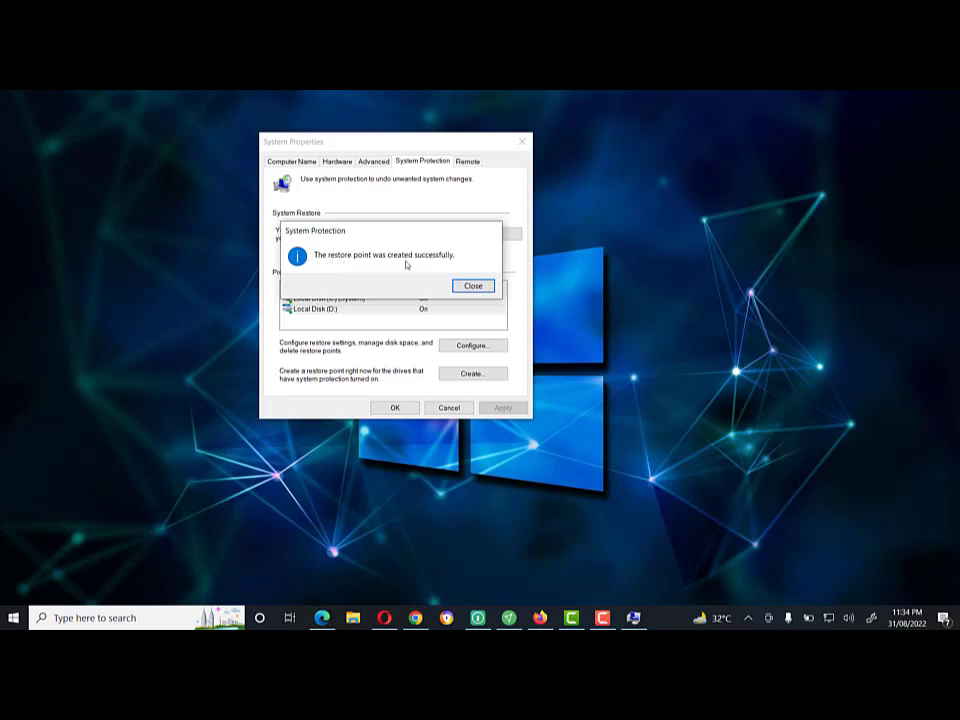
pyautogui.click(471, 286)
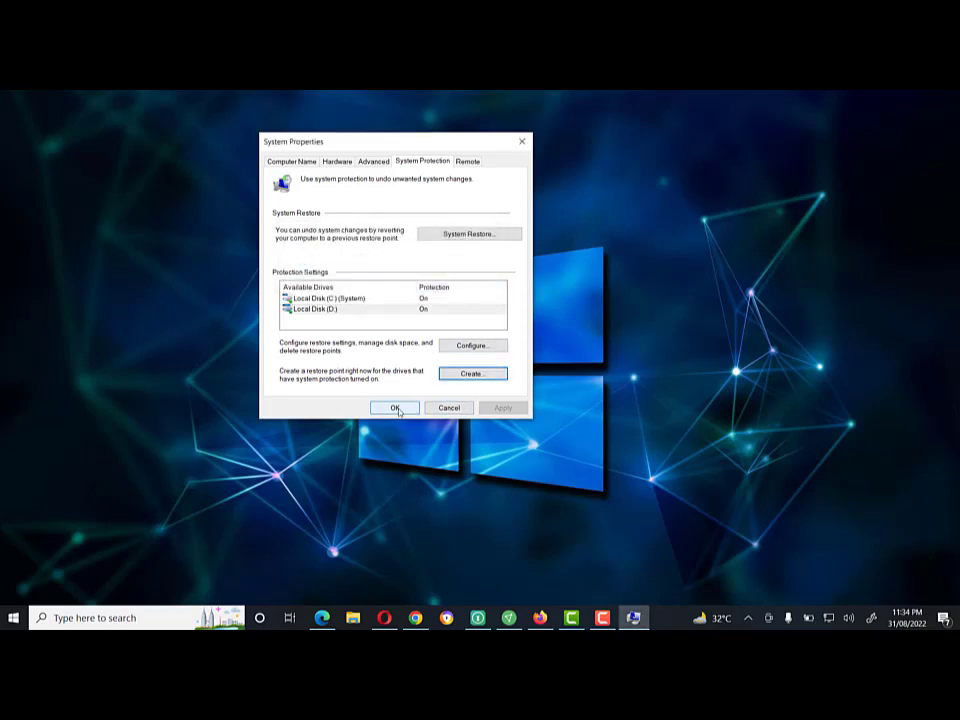
pyautogui.click(396, 408)
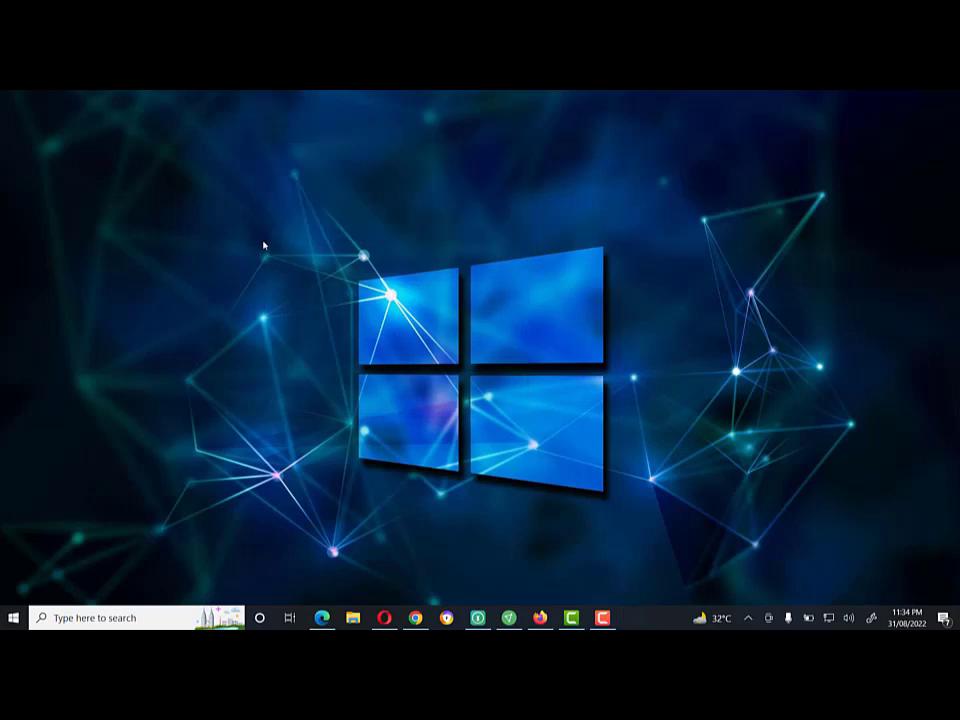
# Step: Show the icons on the desktop
pyautogui.rightClick(123, 158)
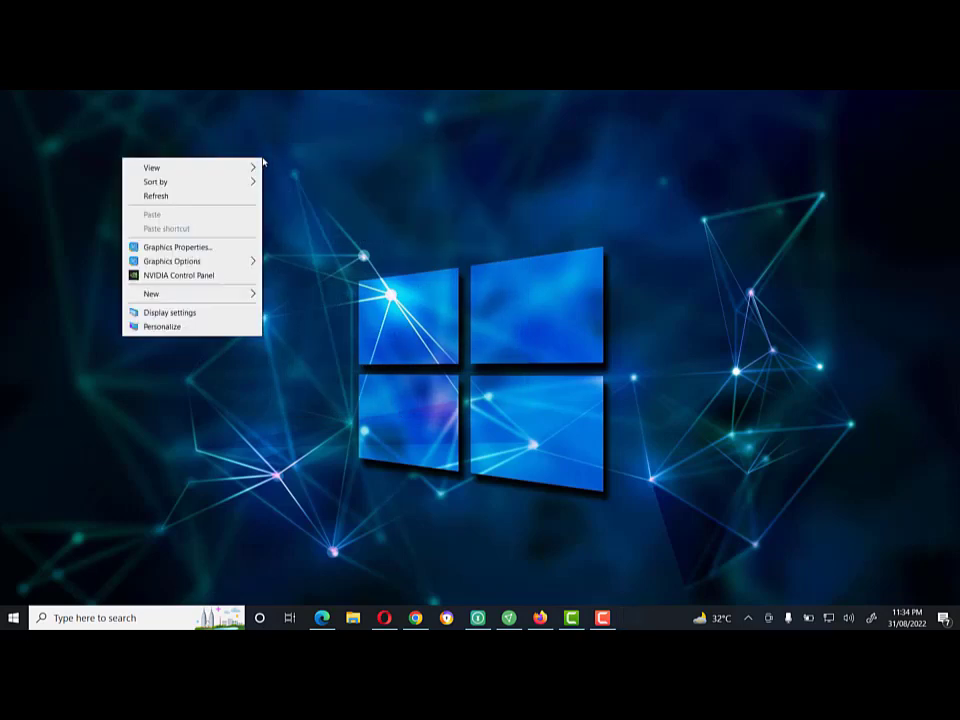
pyautogui.moveTo(240, 168)
pyautogui.click(299, 246)
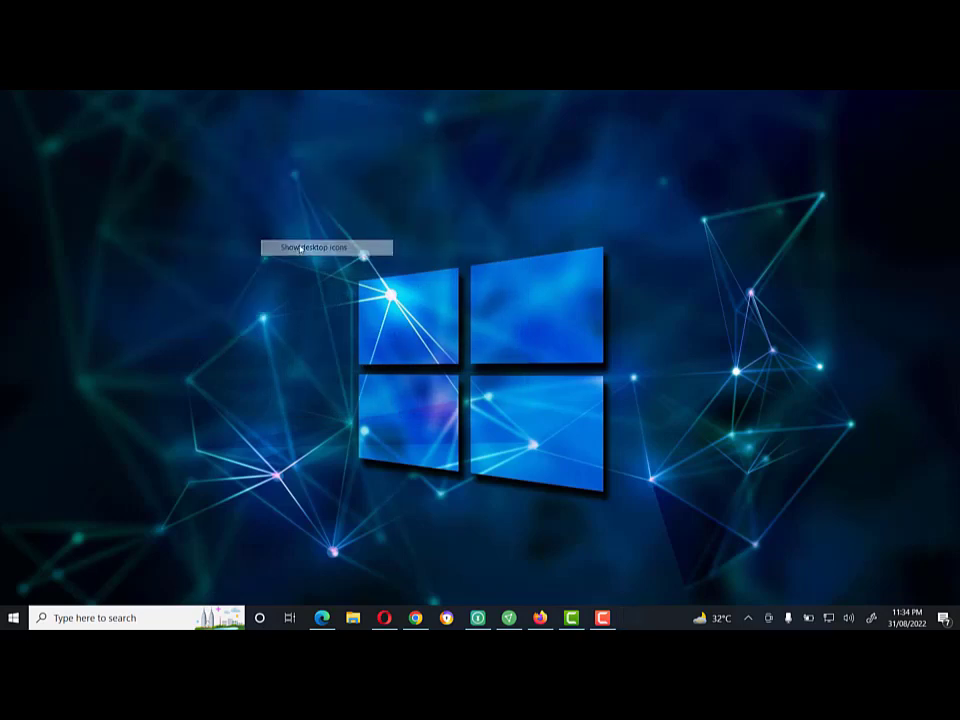
# Step: Search Windows for "view ad", open the advanced system settings again and display the System Protection settings
pyautogui.click(124, 619)
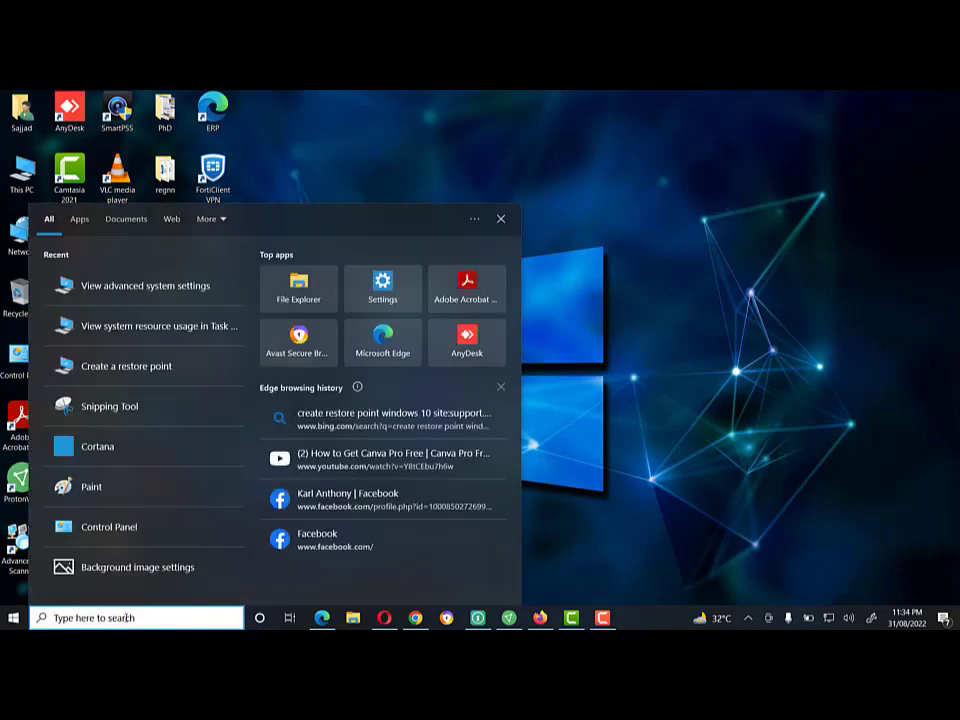
pyautogui.write('view')
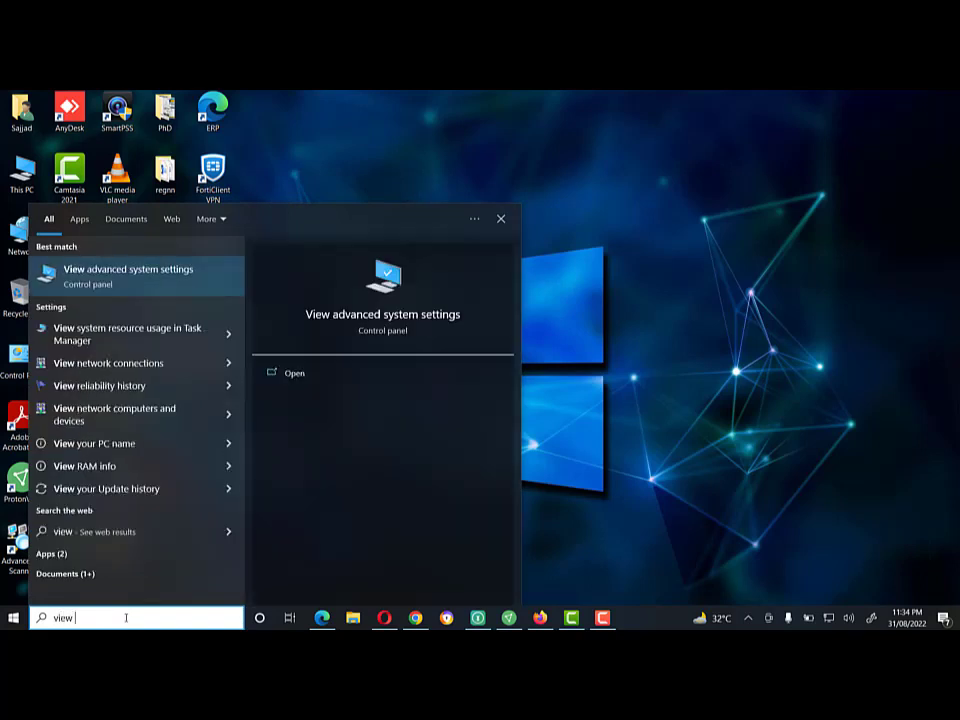
pyautogui.write(' ad')
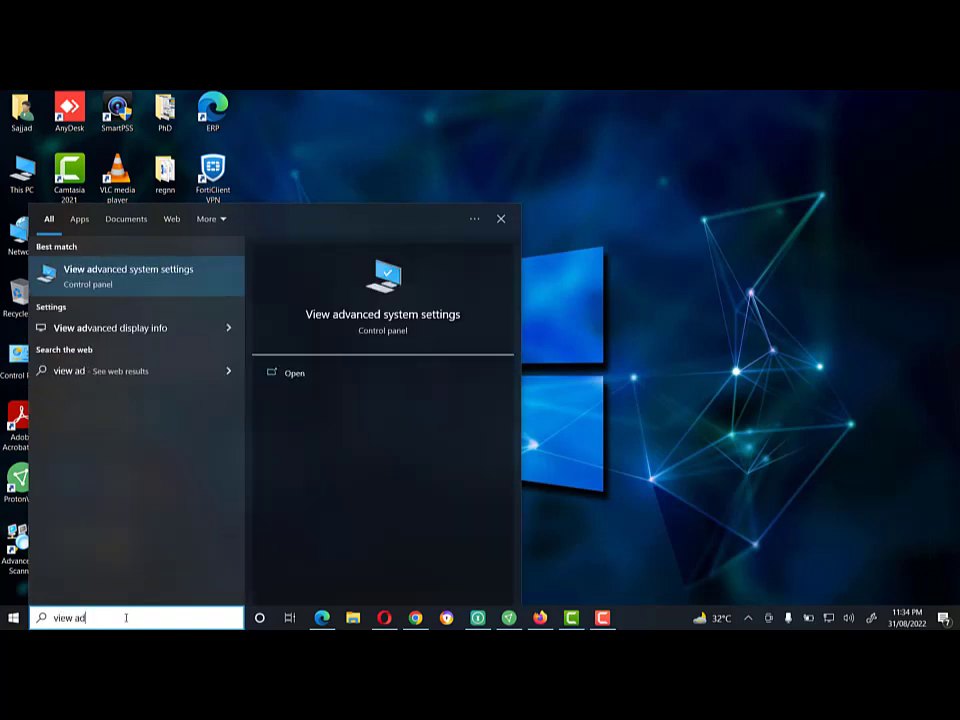
pyautogui.click(150, 276)
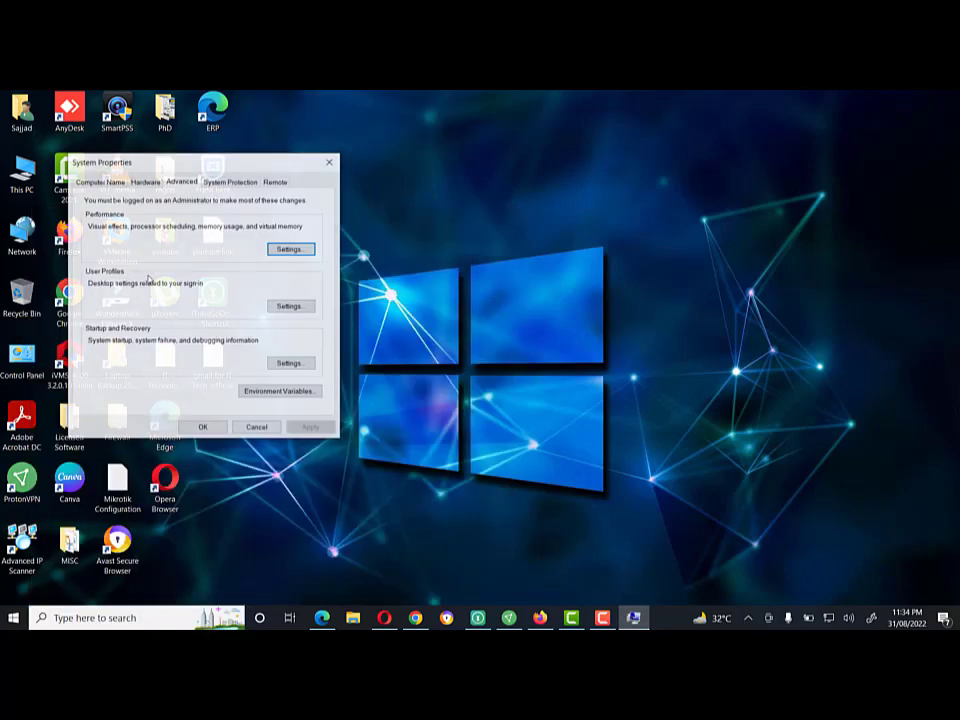
pyautogui.moveTo(270, 161); pyautogui.dragTo(480, 155)
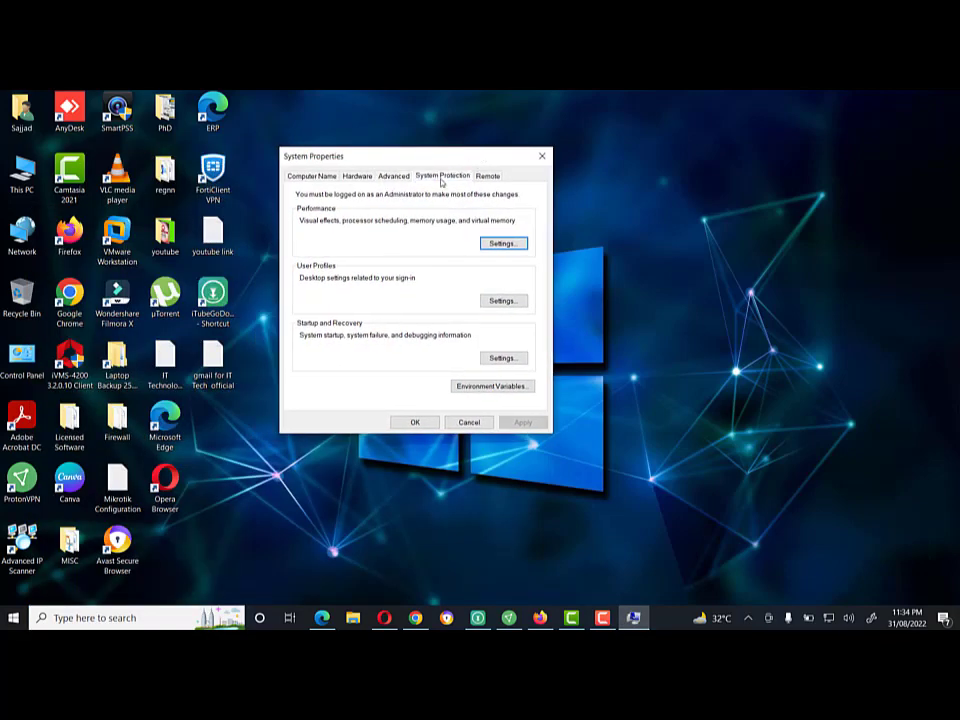
pyautogui.click(441, 177)
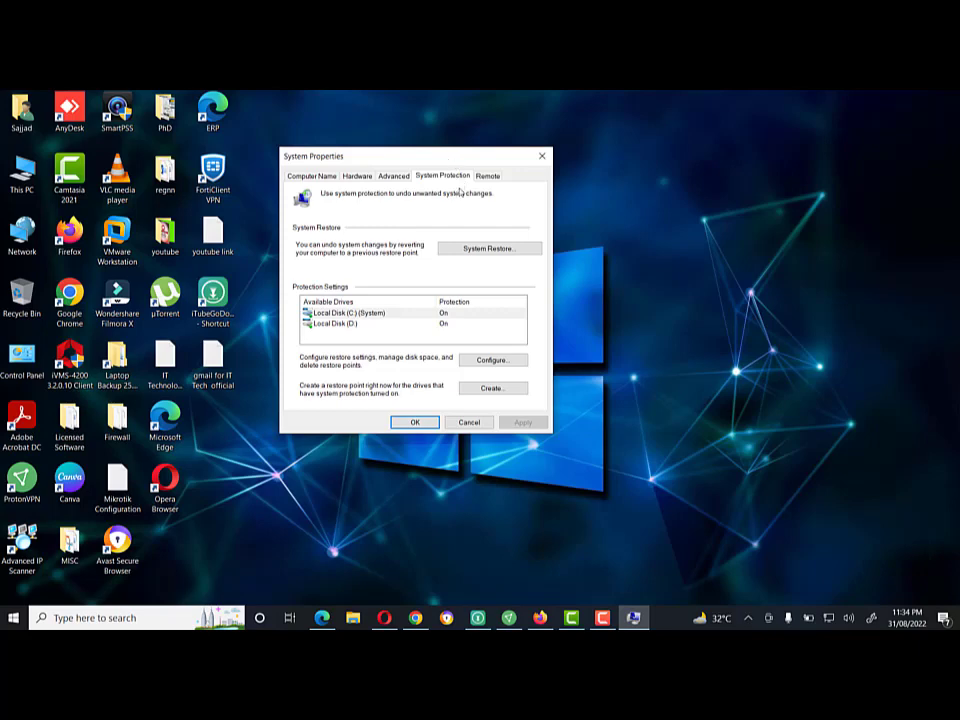
# Step: Start System Restore, select the "Before Adobe installation 31.08.2022" restore point and scan for affected programs
pyautogui.click(485, 252)
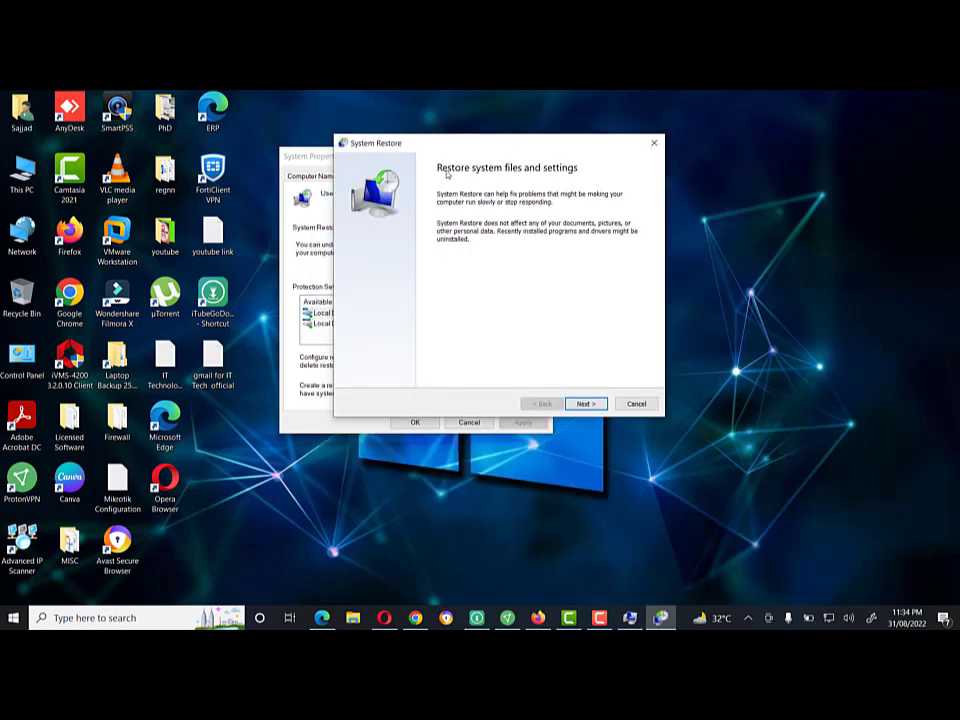
pyautogui.moveTo(454, 141); pyautogui.dragTo(685, 131)
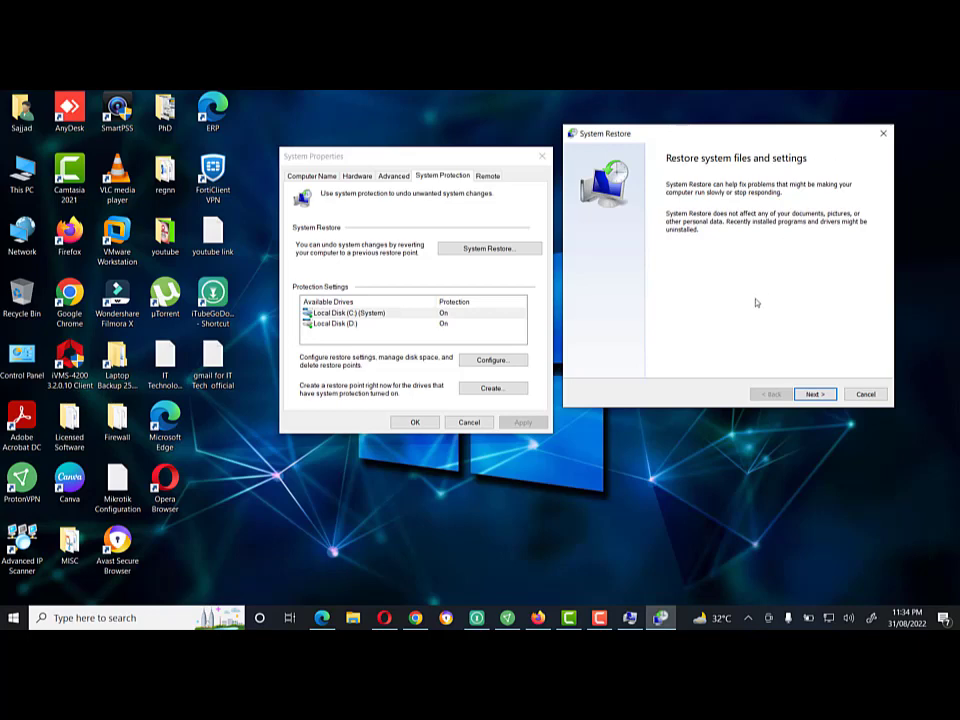
pyautogui.click(816, 394)
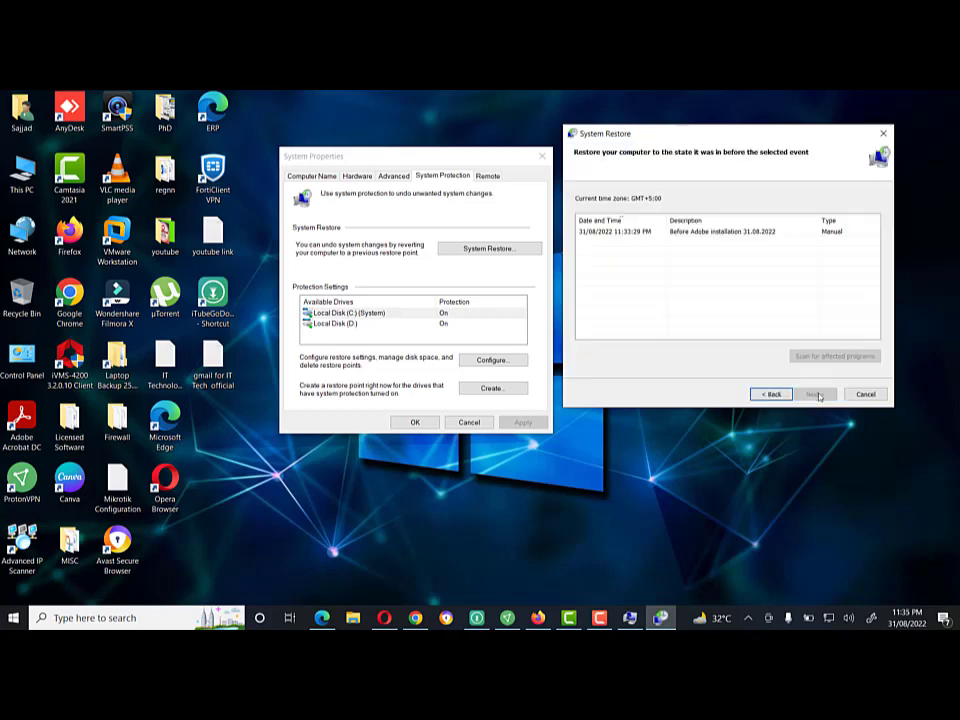
pyautogui.click(619, 236)
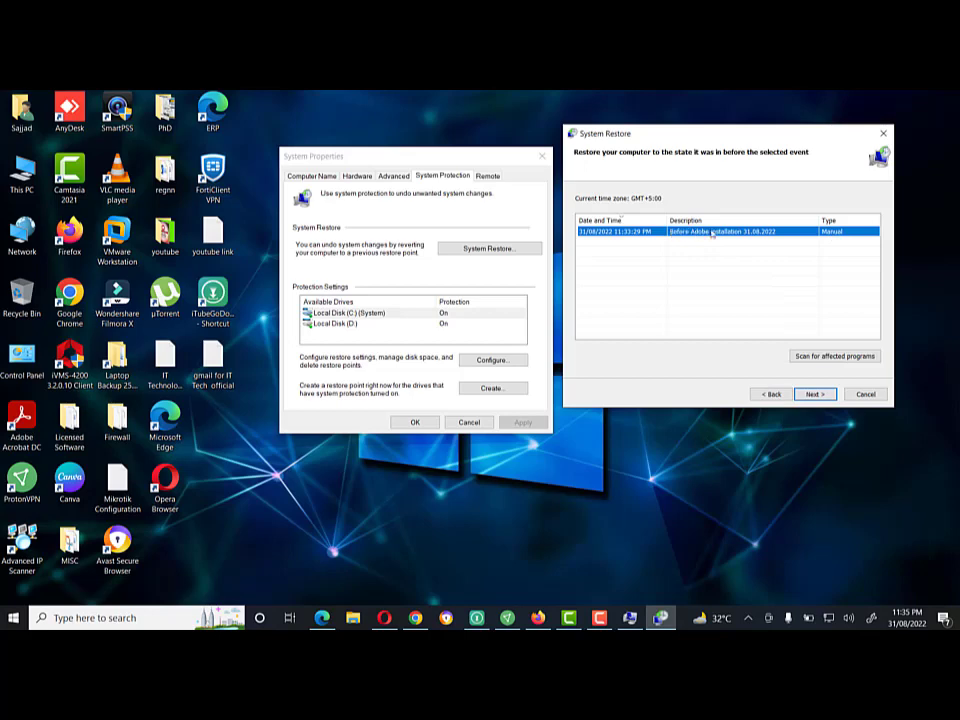
pyautogui.click(822, 357)
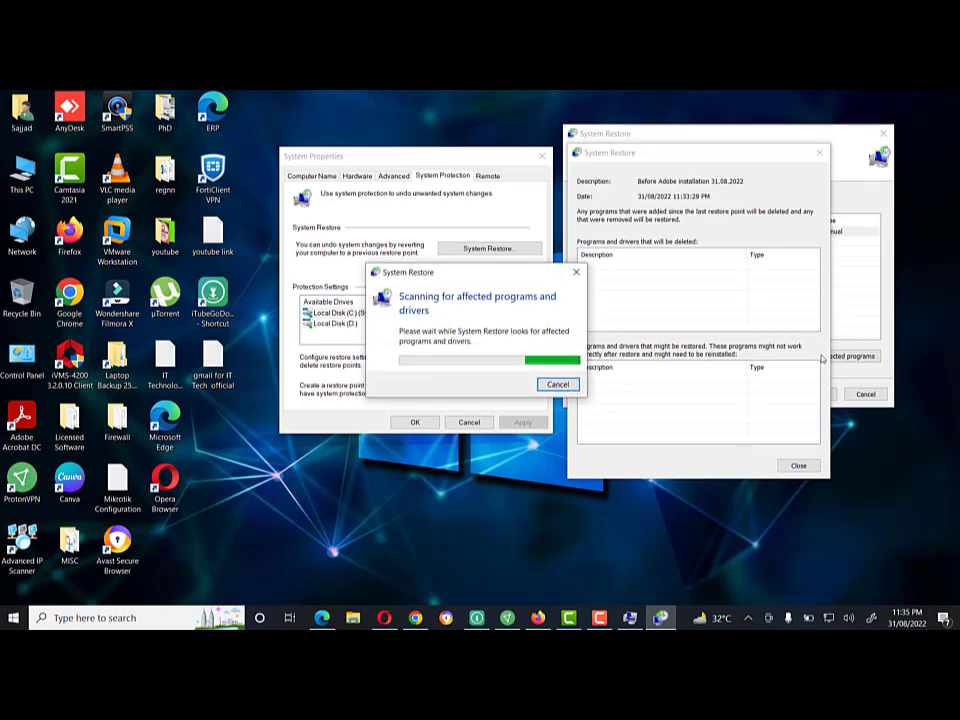
# Step: Dismiss the affected-programs scan results, review the restore point confirmation page, and exit System Restore and System Properties without restoring
pyautogui.moveTo(484, 272); pyautogui.dragTo(183, 175)
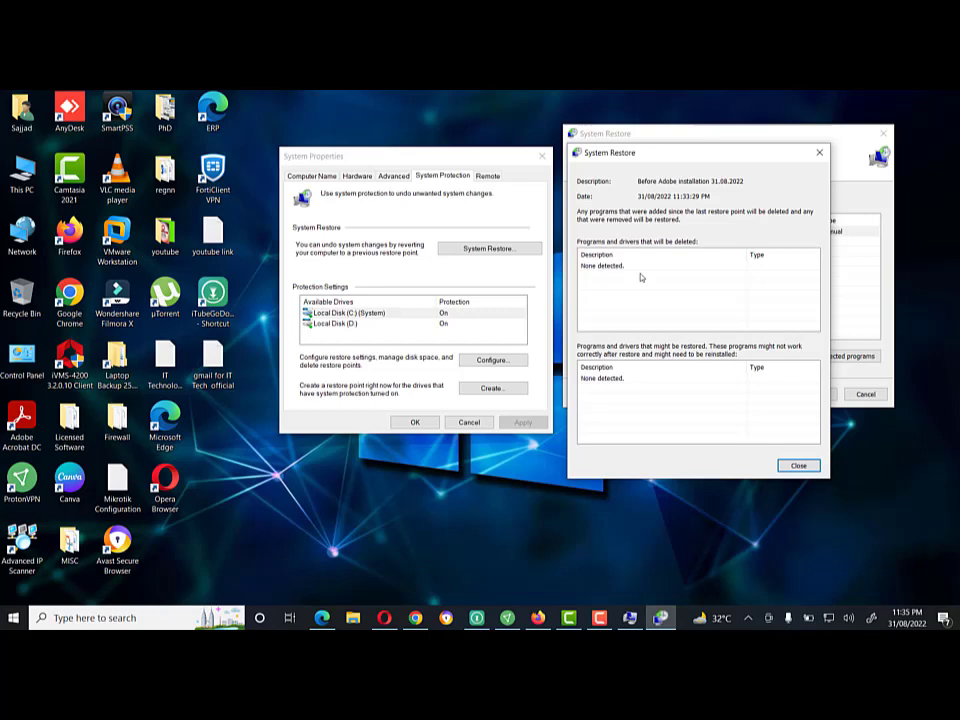
pyautogui.click(797, 466)
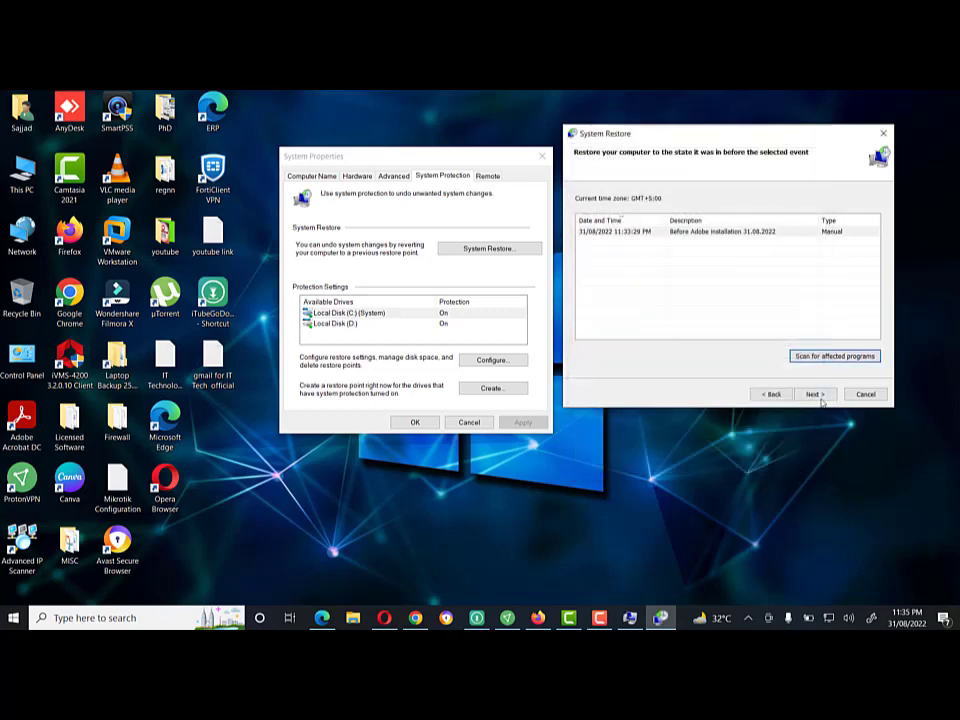
pyautogui.click(814, 394)
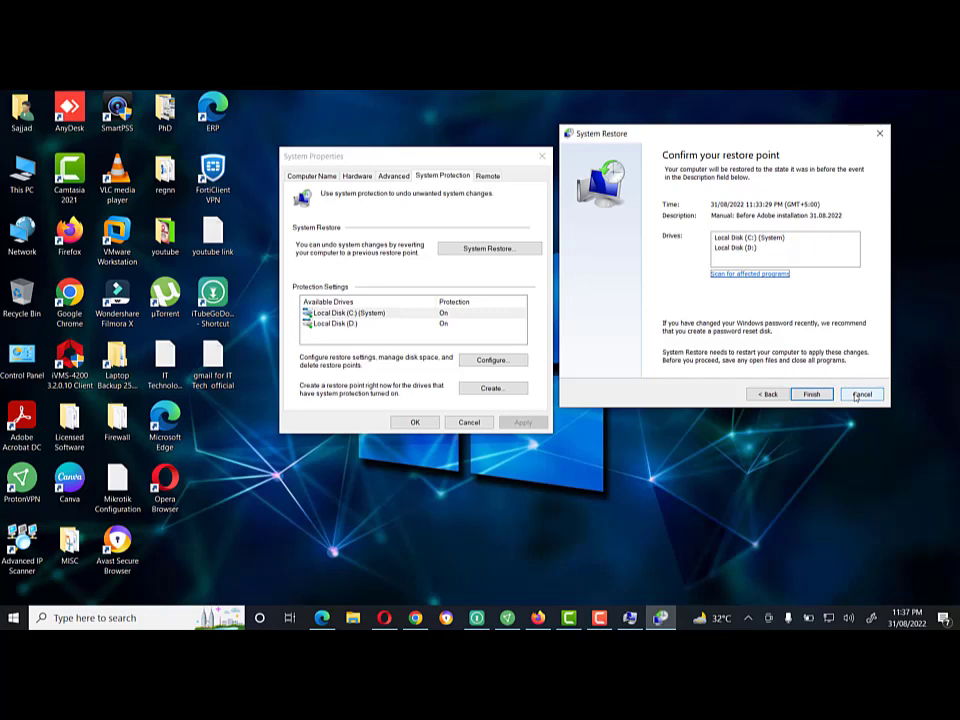
pyautogui.click(857, 396)
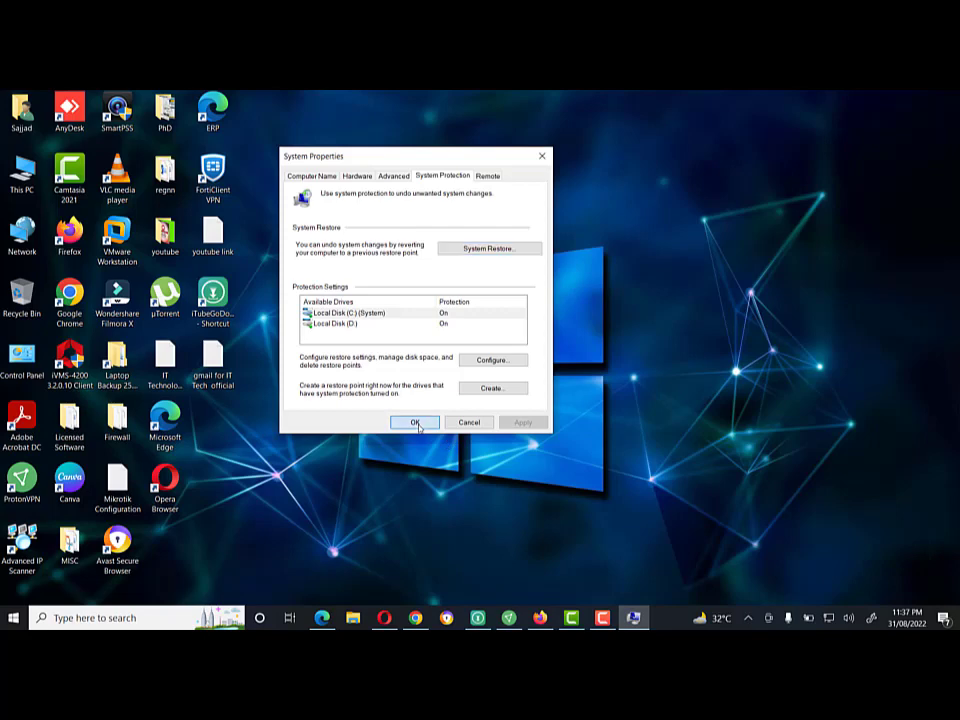
pyautogui.click(415, 422)
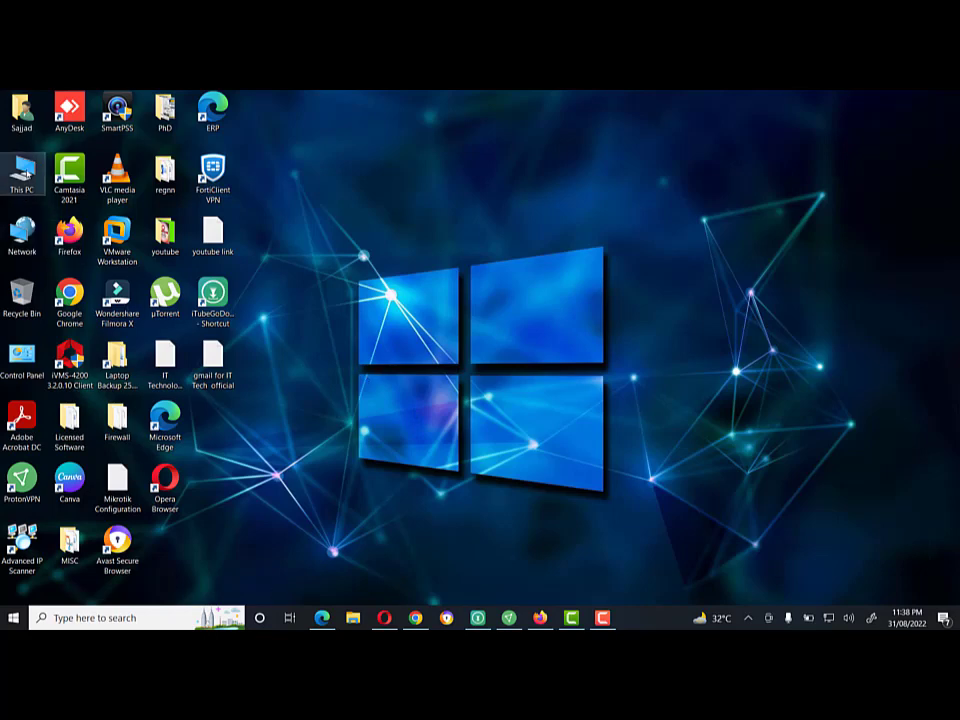
# Step: View the System Protection settings through the properties of This PC and close them without changes
pyautogui.rightClick(22, 170)
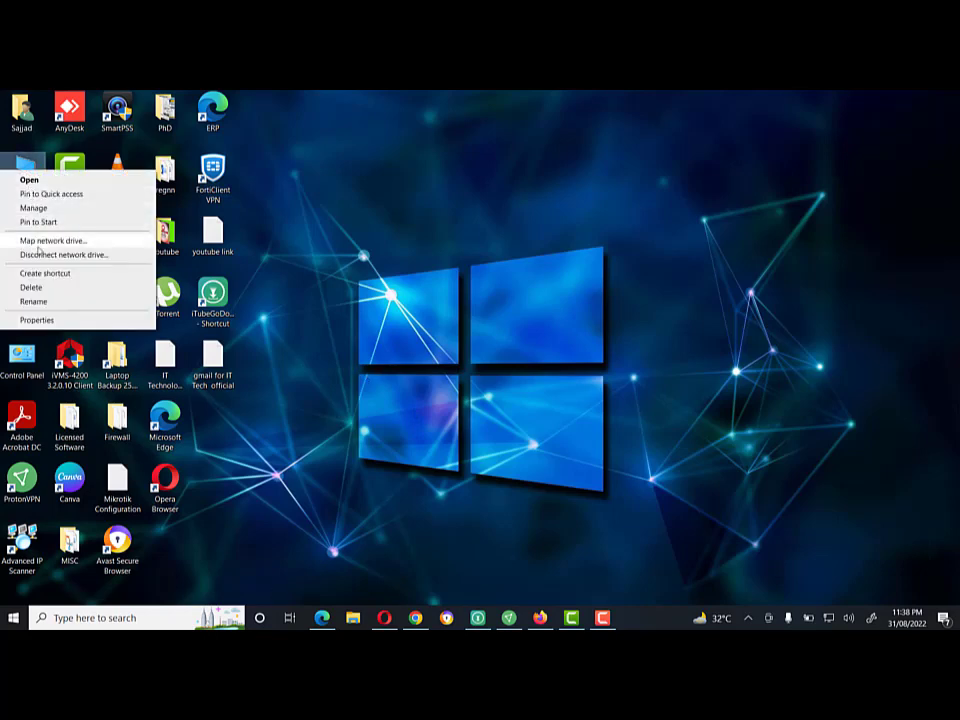
pyautogui.click(37, 320)
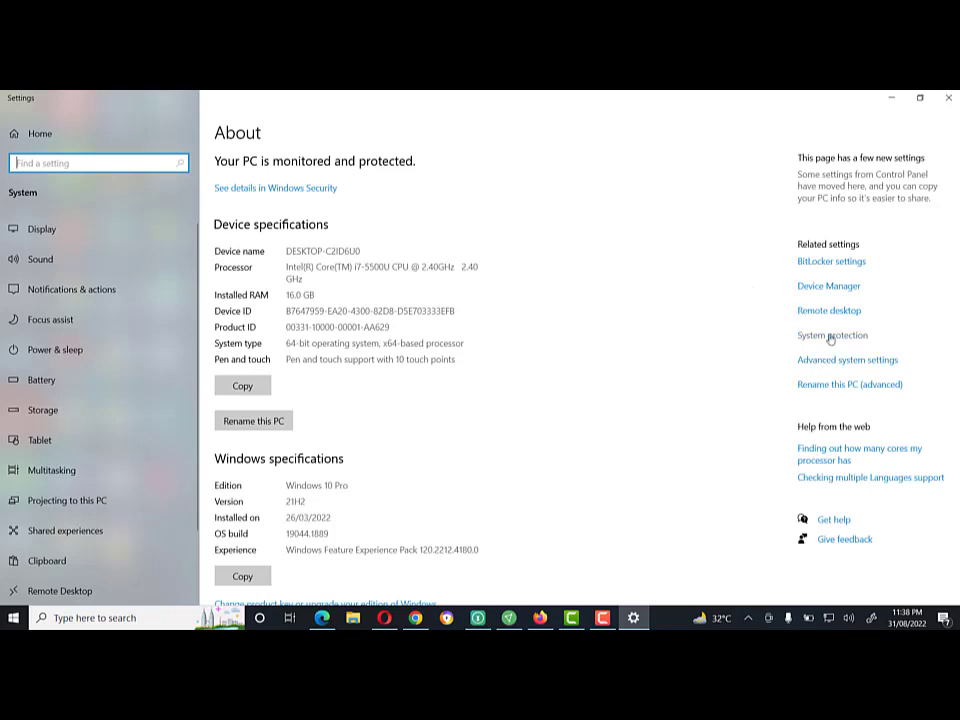
pyautogui.click(831, 337)
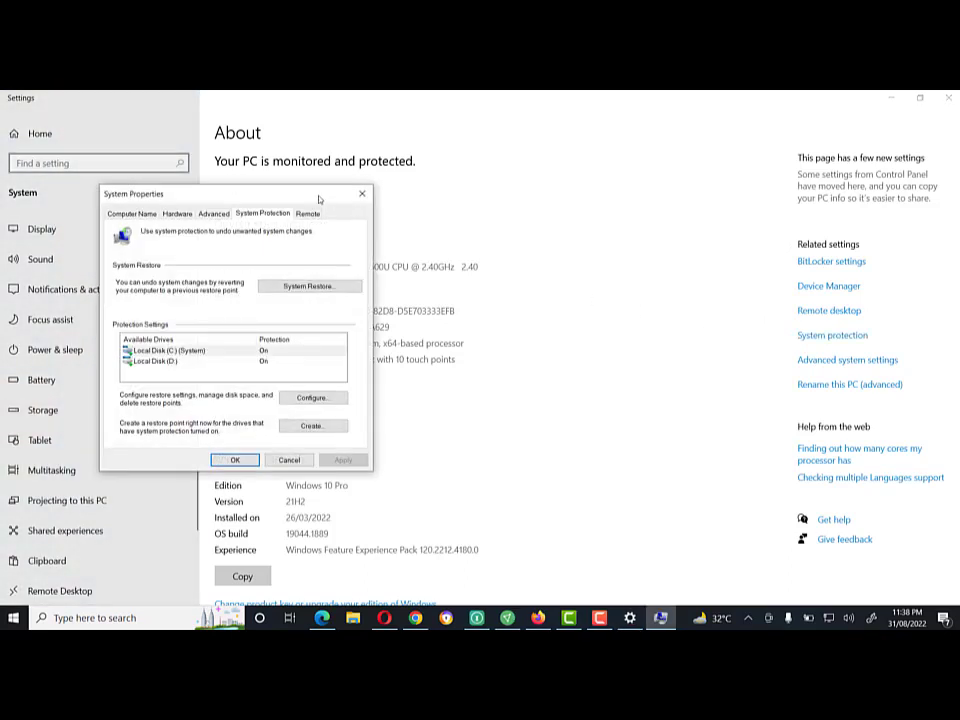
pyautogui.moveTo(320, 199); pyautogui.dragTo(591, 172)
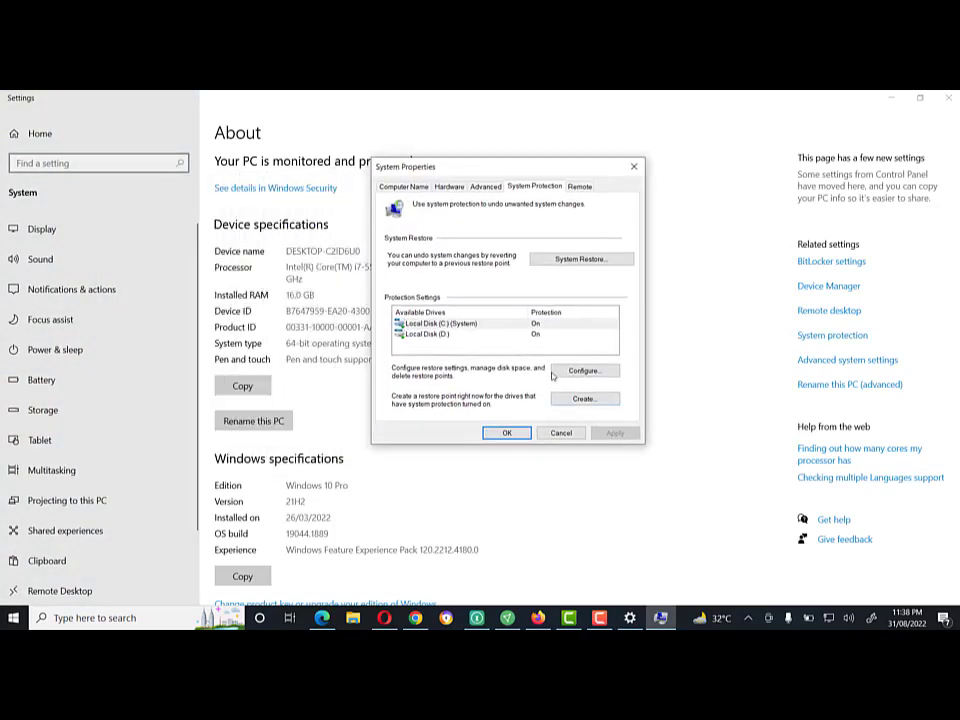
pyautogui.click(561, 432)
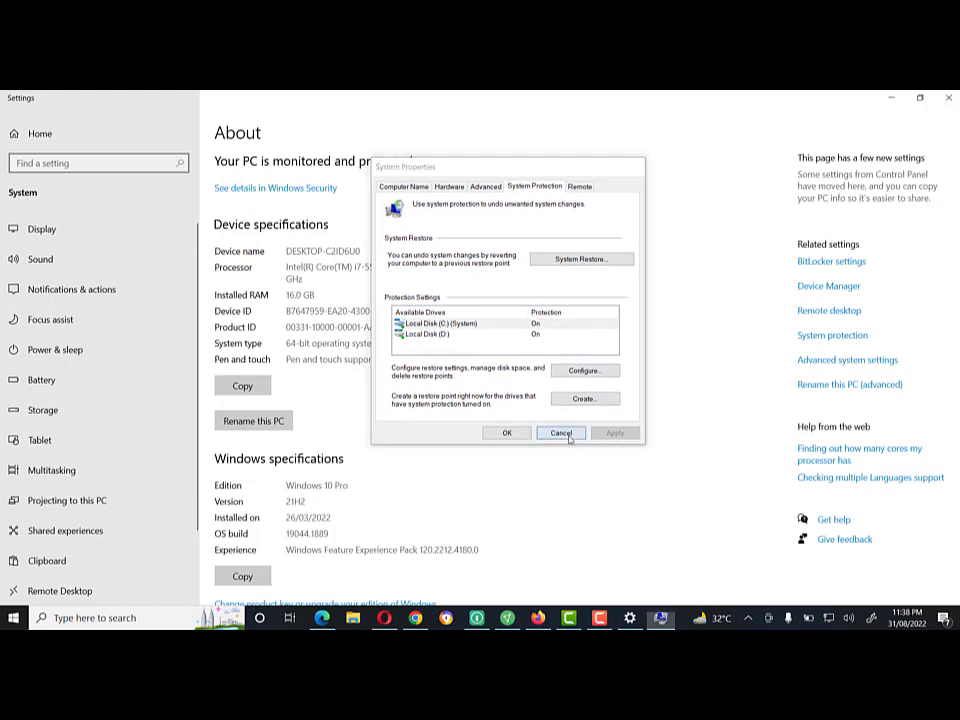
# Step: View the System Protection settings through the advanced system settings on the About page and cancel them
pyautogui.click(838, 361)
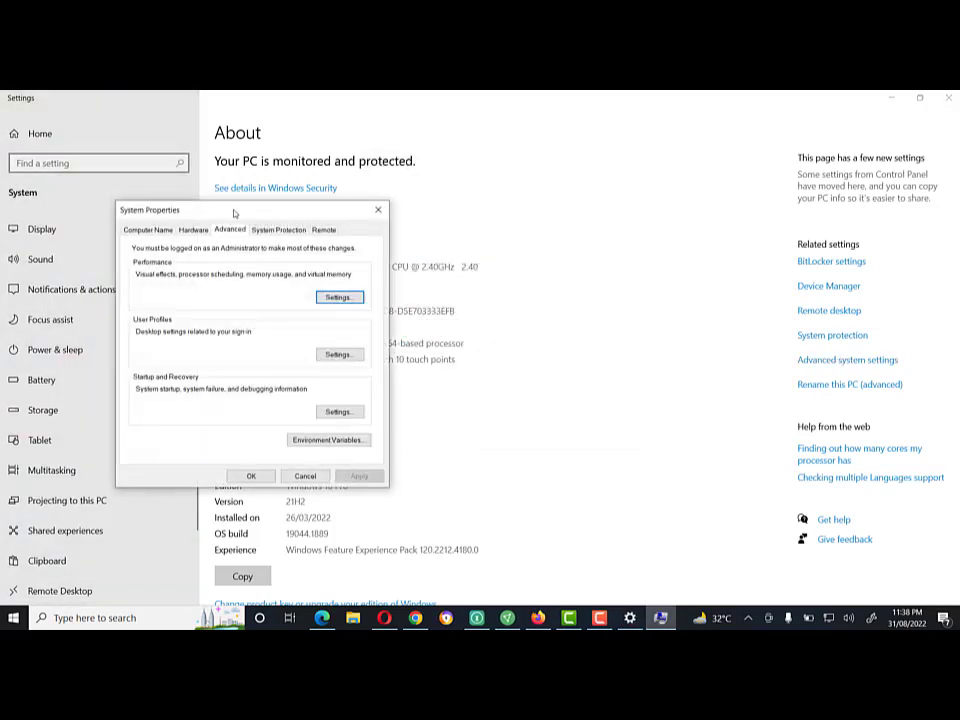
pyautogui.moveTo(234, 213); pyautogui.dragTo(465, 188)
pyautogui.click(491, 207)
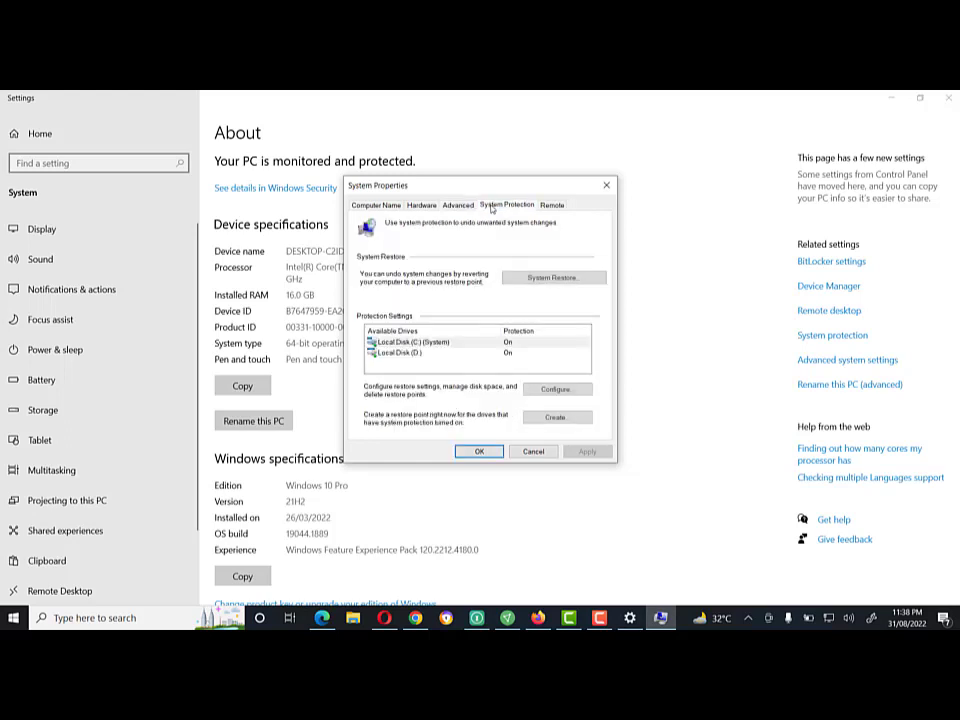
pyautogui.click(533, 452)
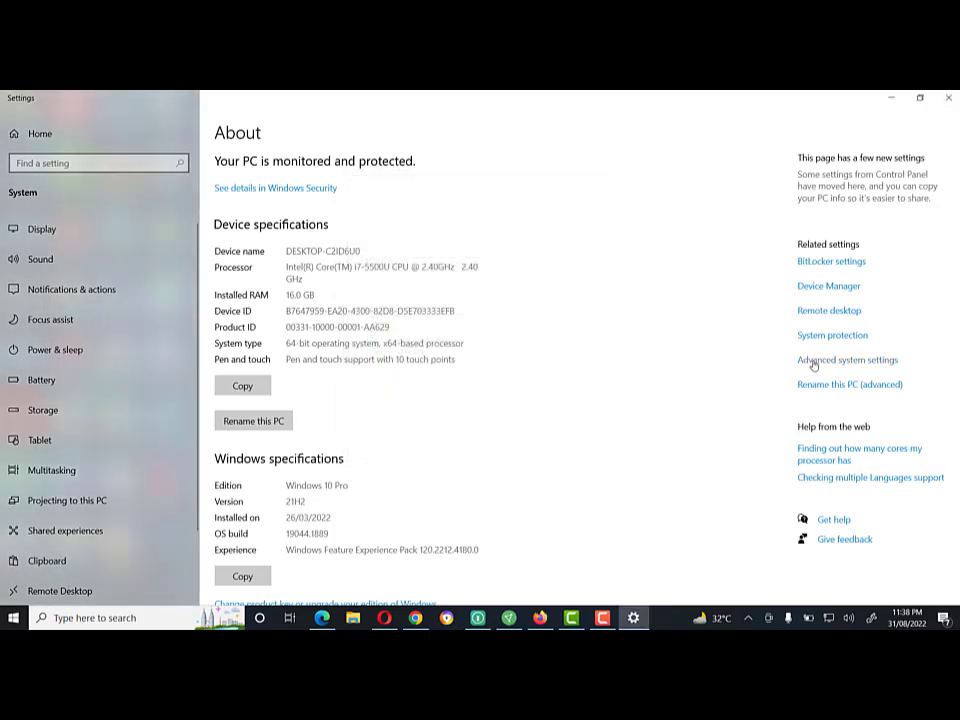
# Step: Reopen System protection from the About page to review the restore options, and close it and minimize Settings
pyautogui.click(826, 338)
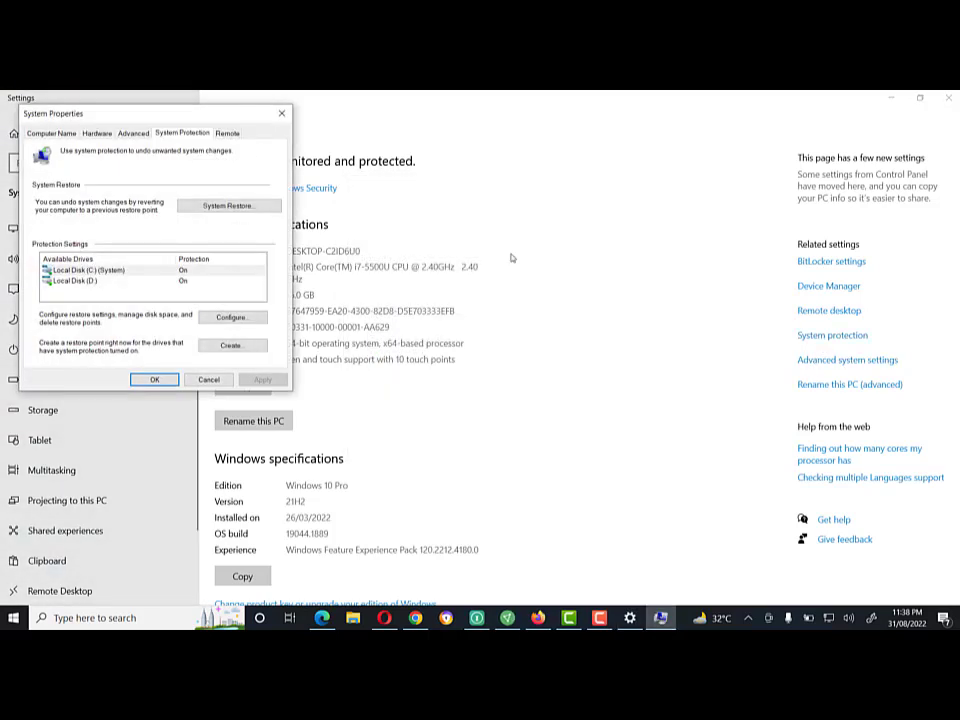
pyautogui.moveTo(182, 106); pyautogui.dragTo(692, 140)
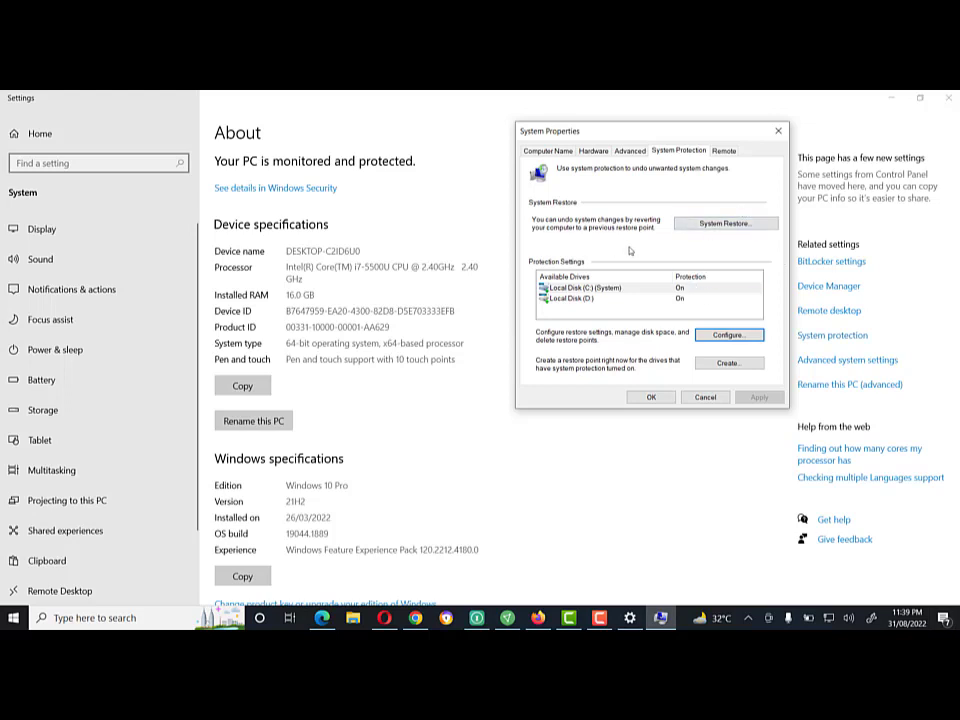
pyautogui.moveTo(642, 136); pyautogui.dragTo(615, 117)
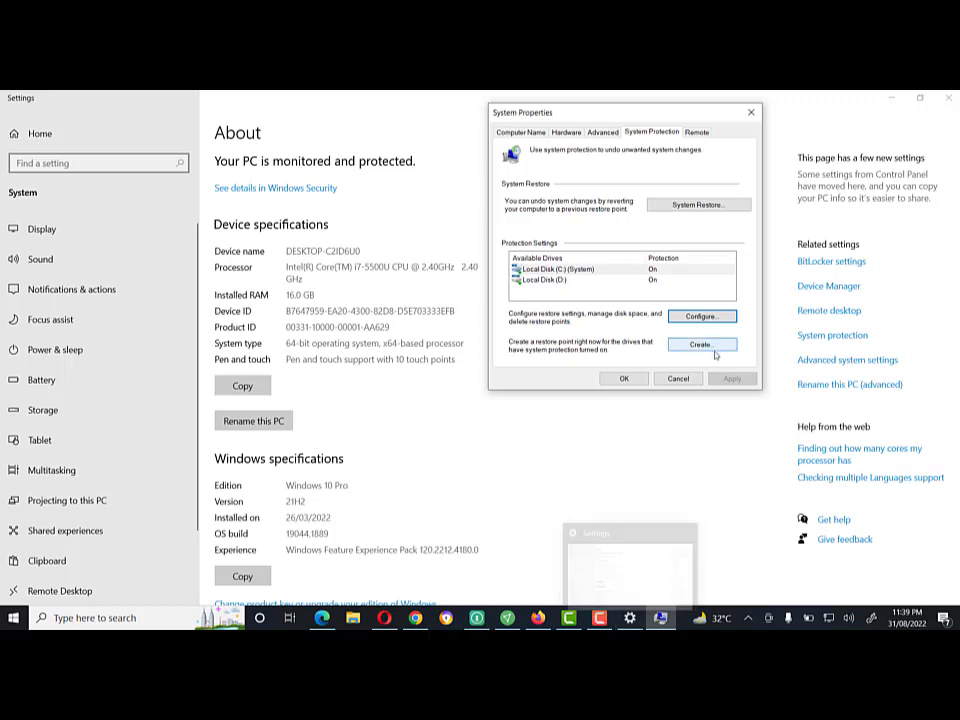
pyautogui.click(640, 381)
pyautogui.click(888, 98)
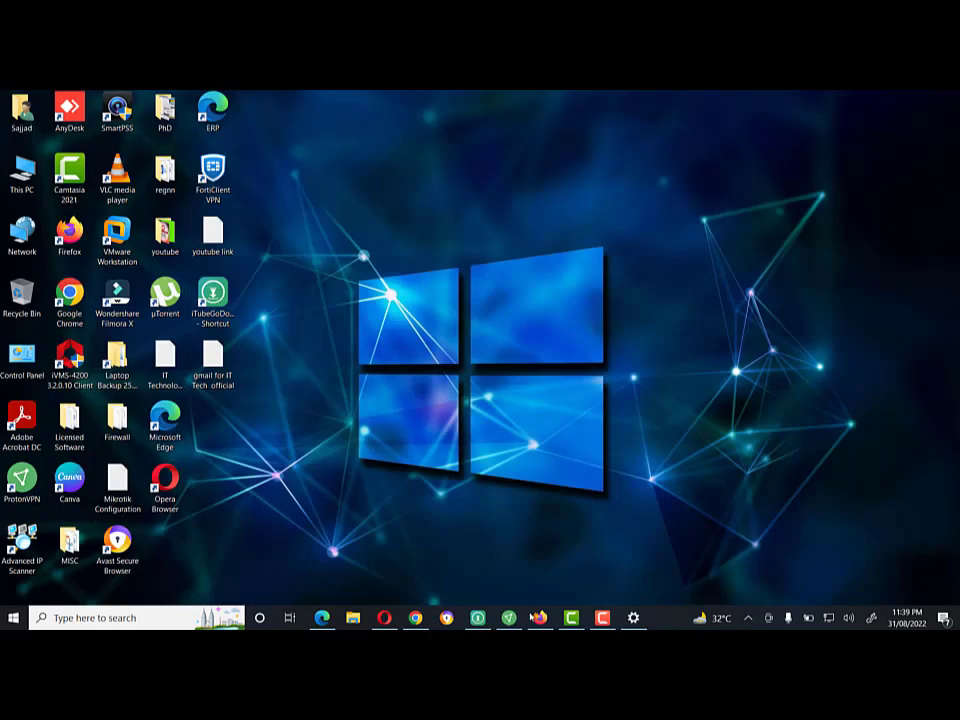